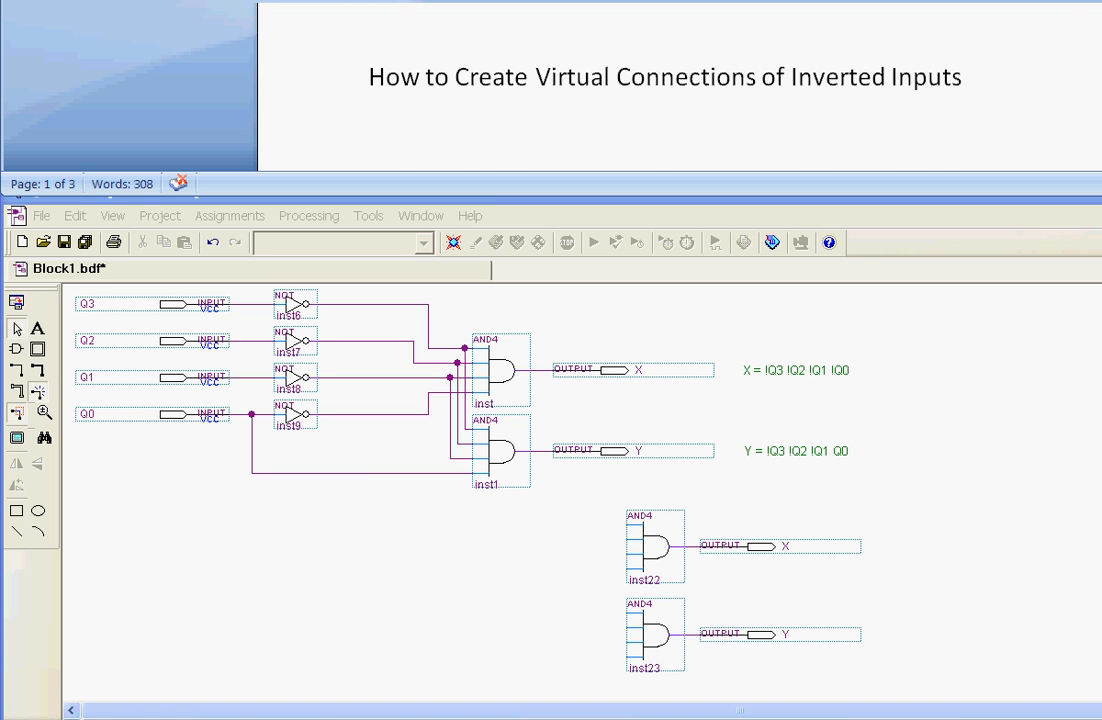
Step: Place four input pins in a column in the empty area below the existing circuit's inputs
{"action": "scroll", "coordinate": [680, 88], "scroll_direction": "down", "scroll_amount": 5}
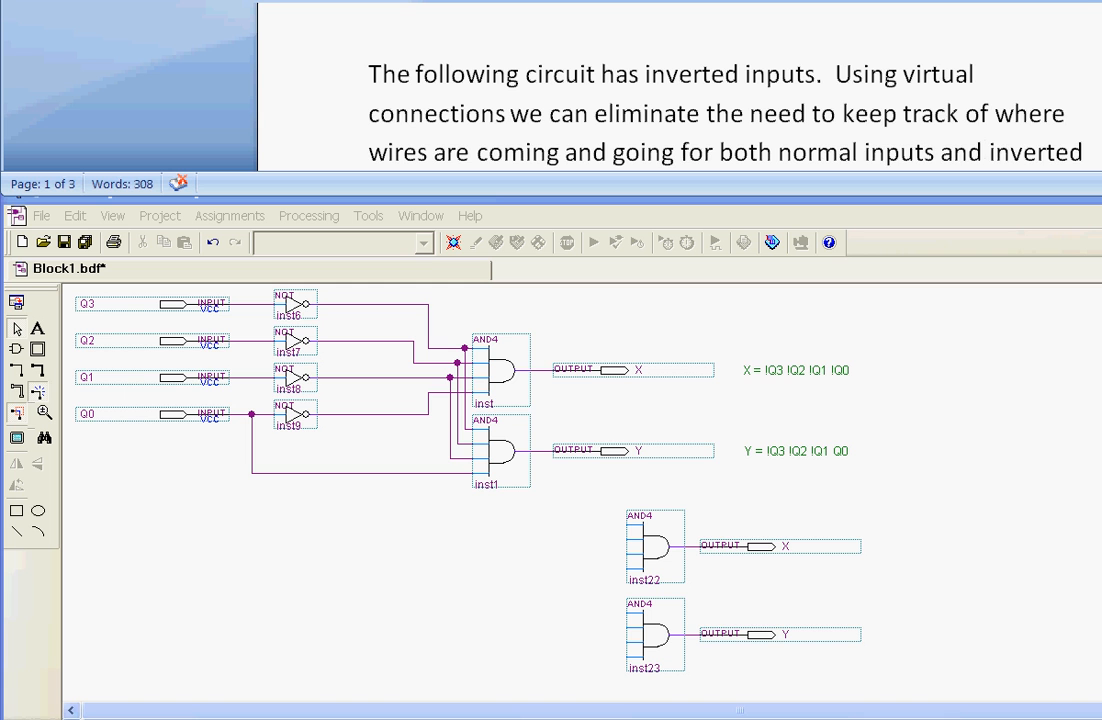
{"action": "scroll", "coordinate": [680, 88], "scroll_direction": "down", "scroll_amount": 1}
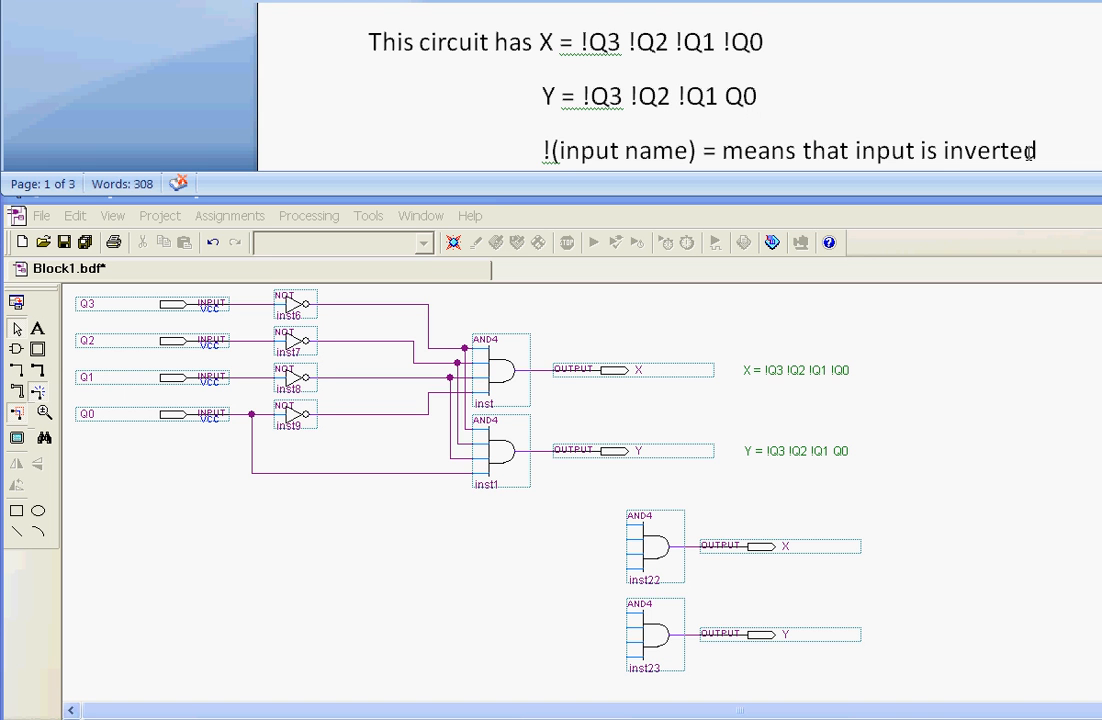
{"action": "scroll", "coordinate": [680, 85], "scroll_direction": "down", "scroll_amount": 4}
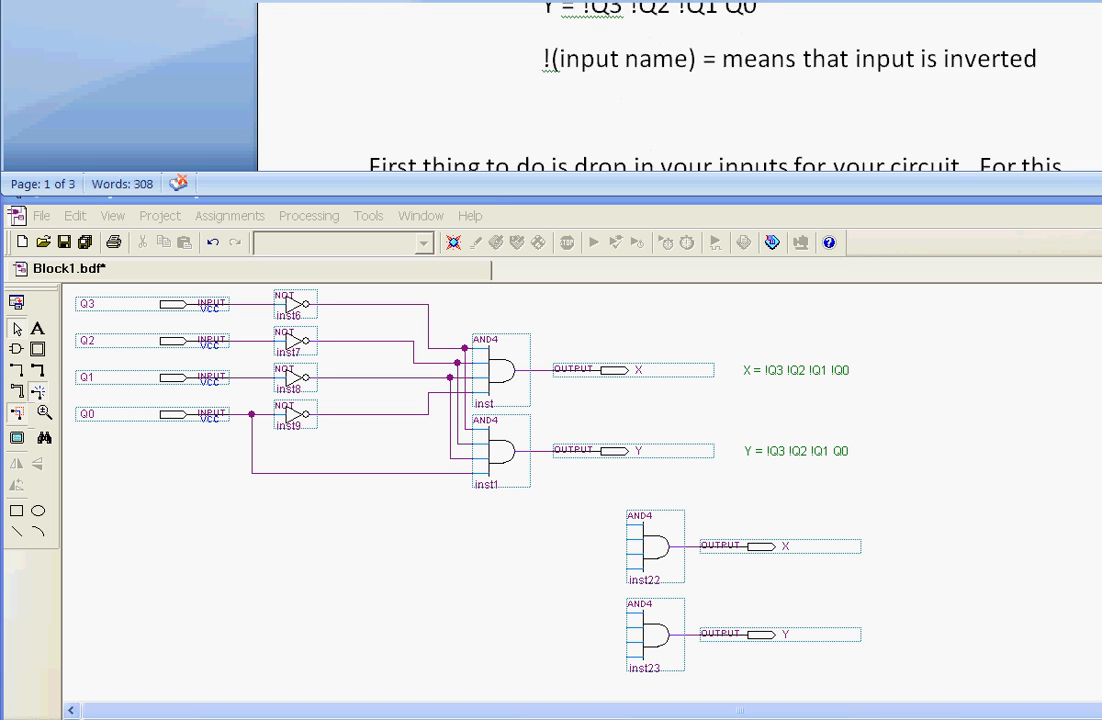
{"action": "scroll", "coordinate": [680, 85], "scroll_direction": "down", "scroll_amount": 1}
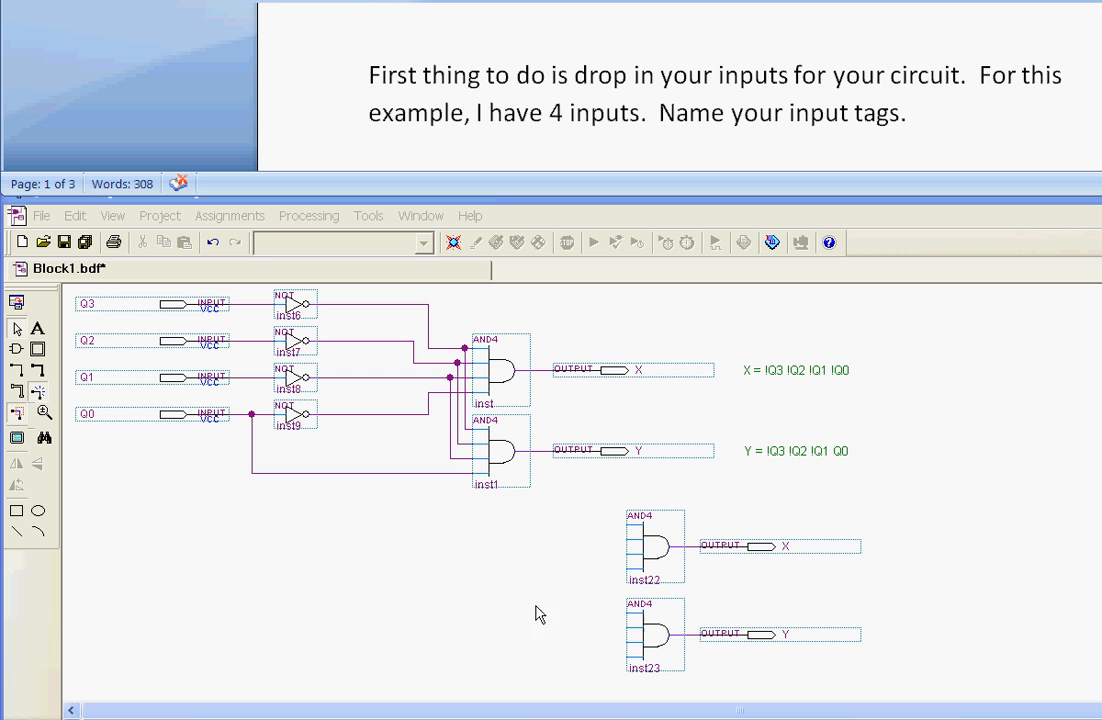
{"action": "double_click", "coordinate": [137, 541]}
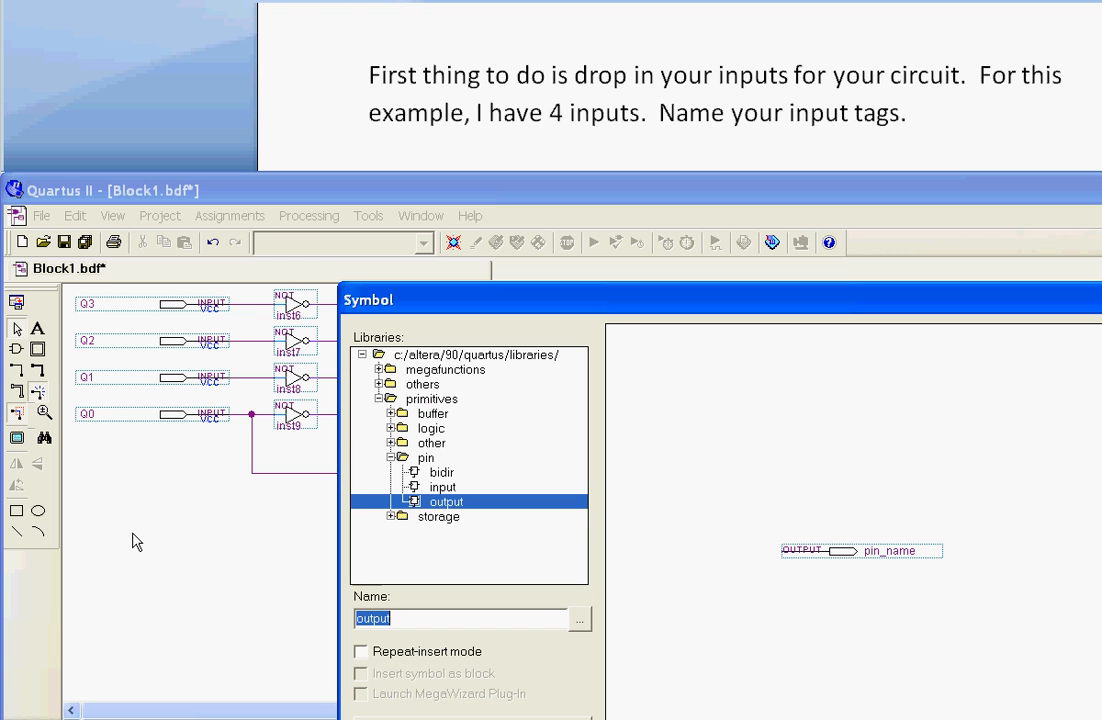
{"action": "double_click", "coordinate": [443, 487]}
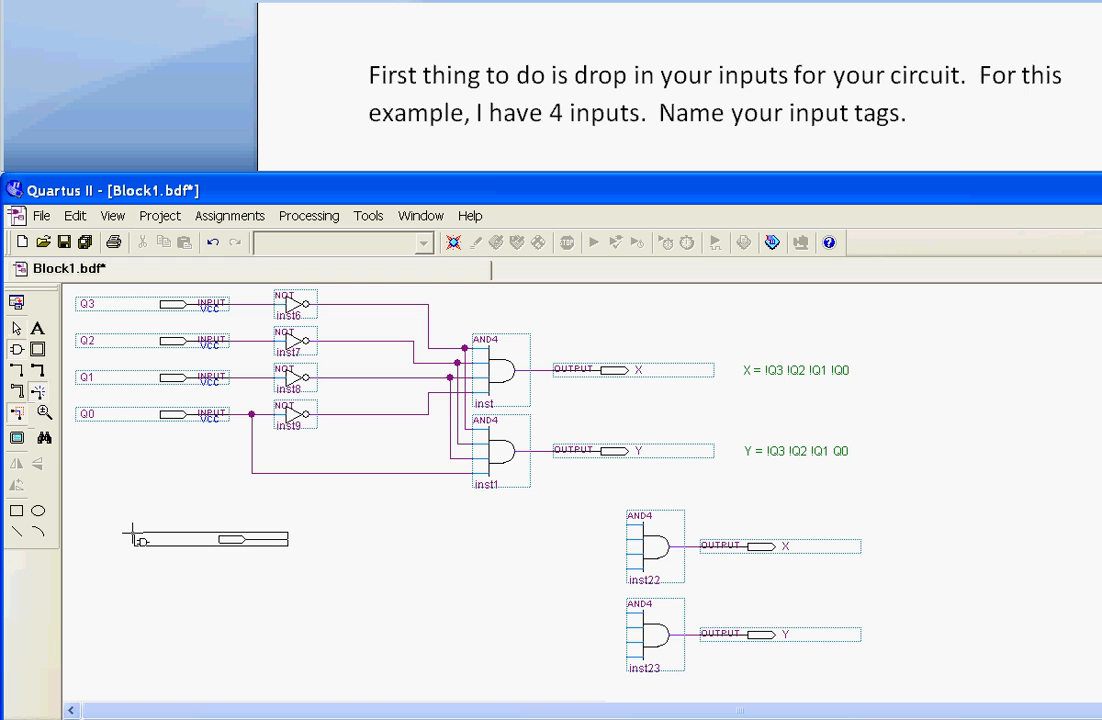
{"action": "left_click", "coordinate": [88, 540]}
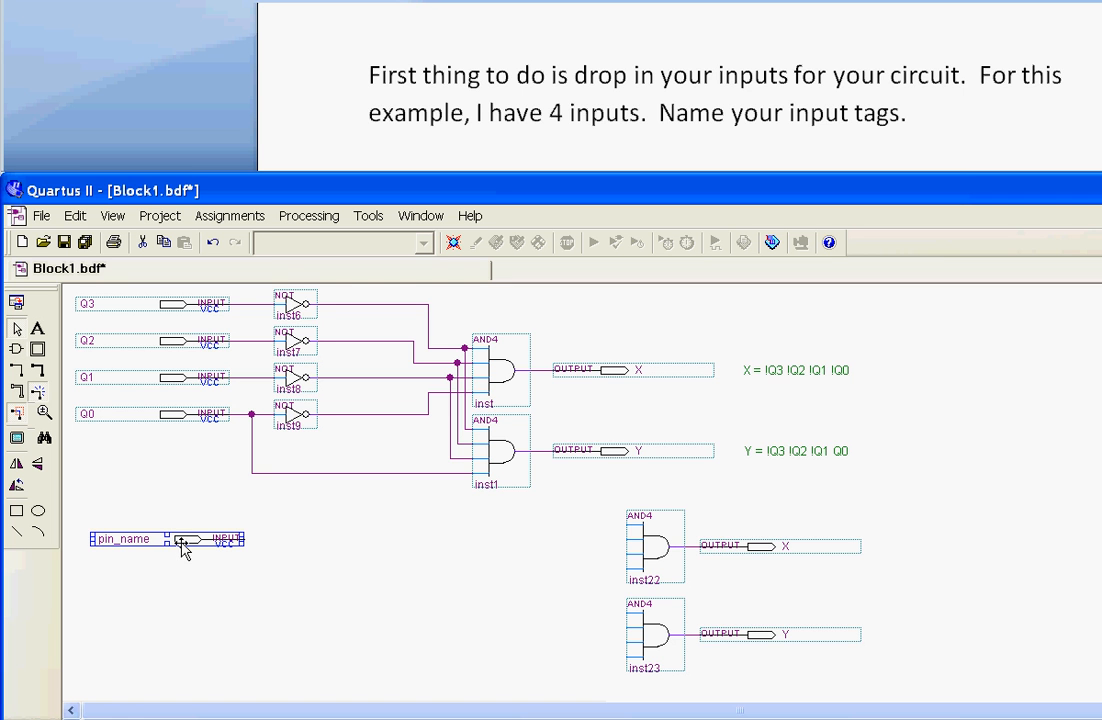
{"action": "left_click_drag", "start_coordinate": [180, 539], "coordinate": [180, 615], "text": "ctrl"}
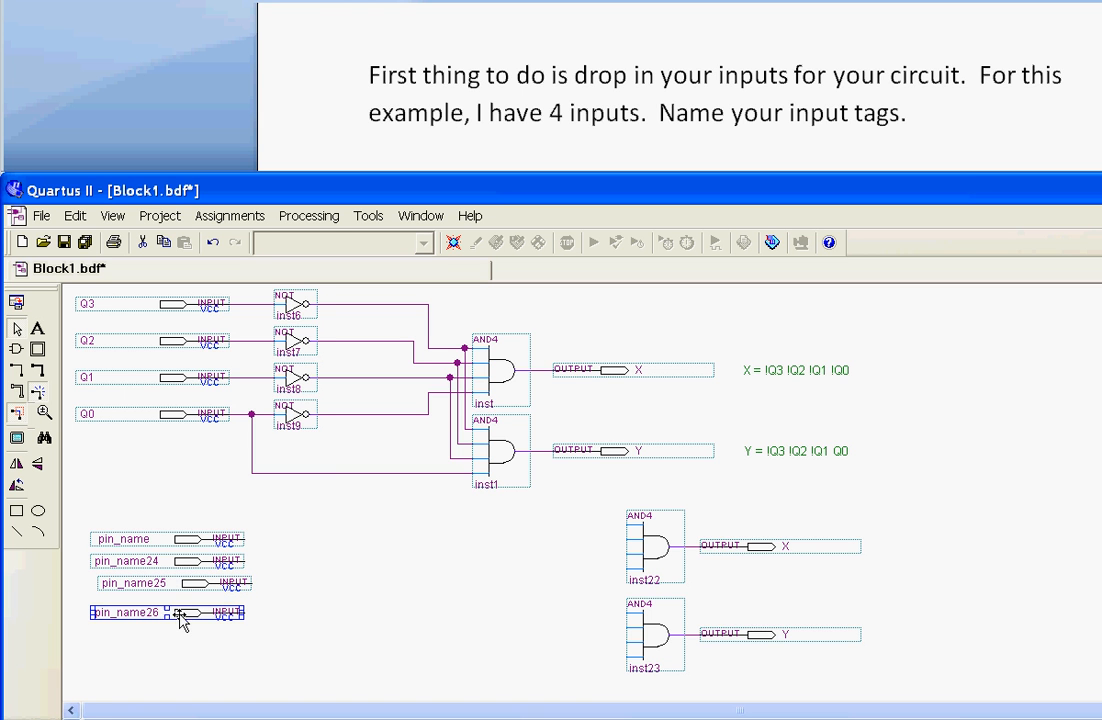
Step: Name the four new input pins Q3, Q2, Q1 and Q0 from the uppermost to the lowest
{"action": "double_click", "coordinate": [136, 542]}
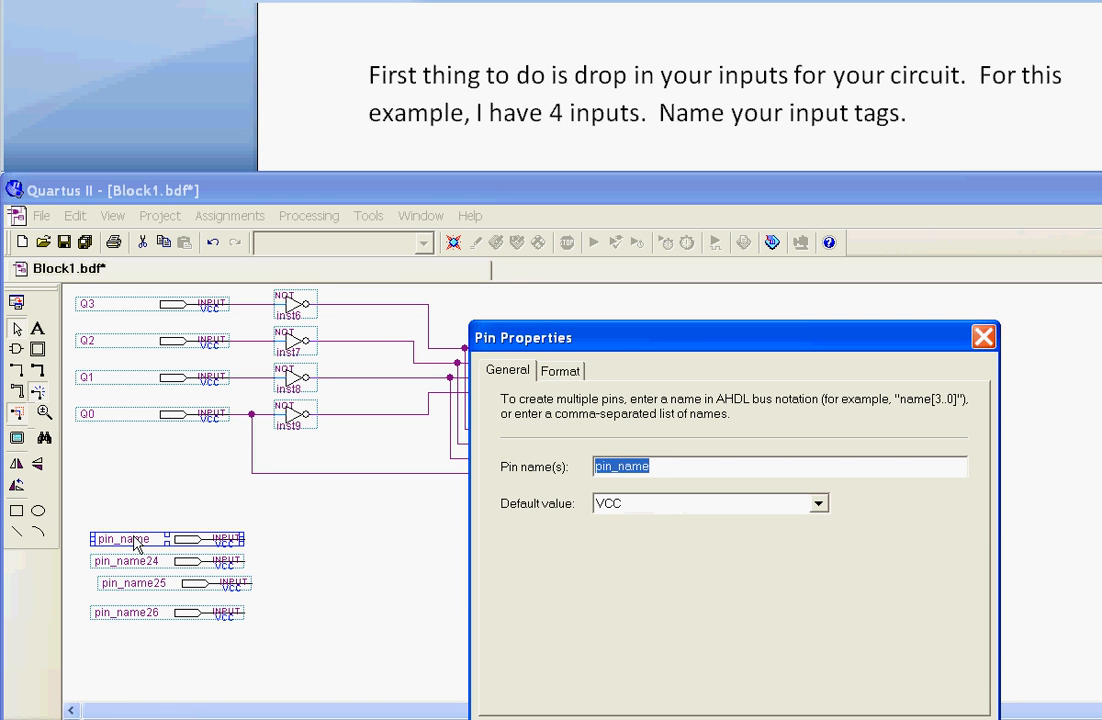
{"action": "type", "text": "Q3"}
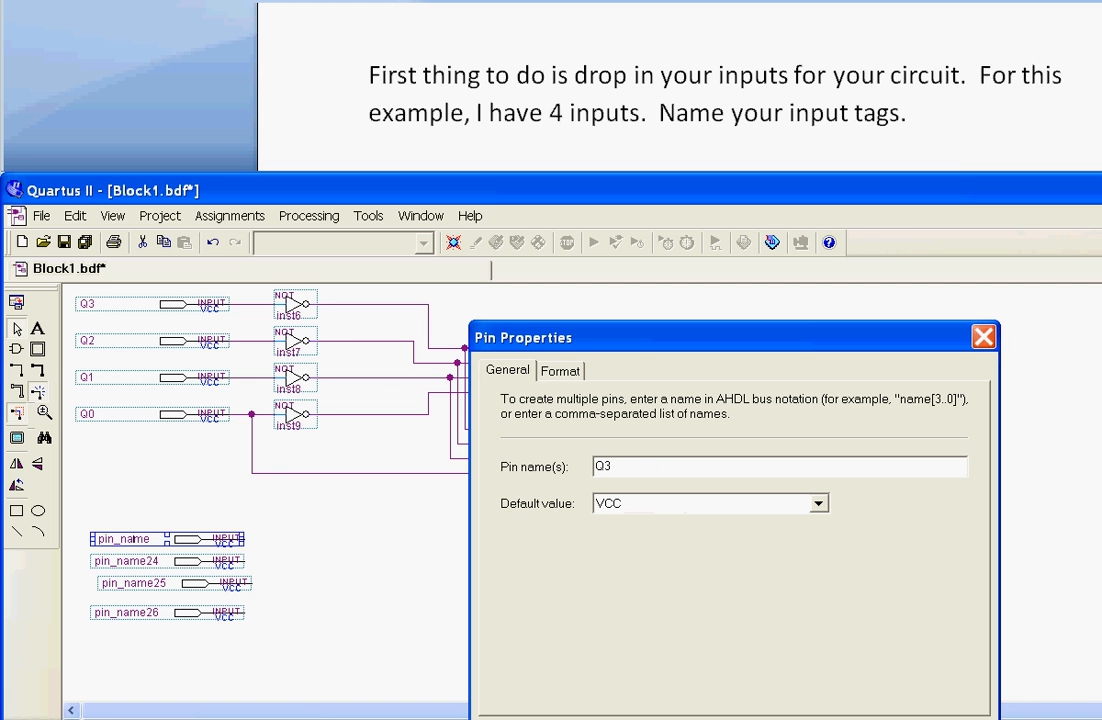
{"action": "key", "text": "Return"}
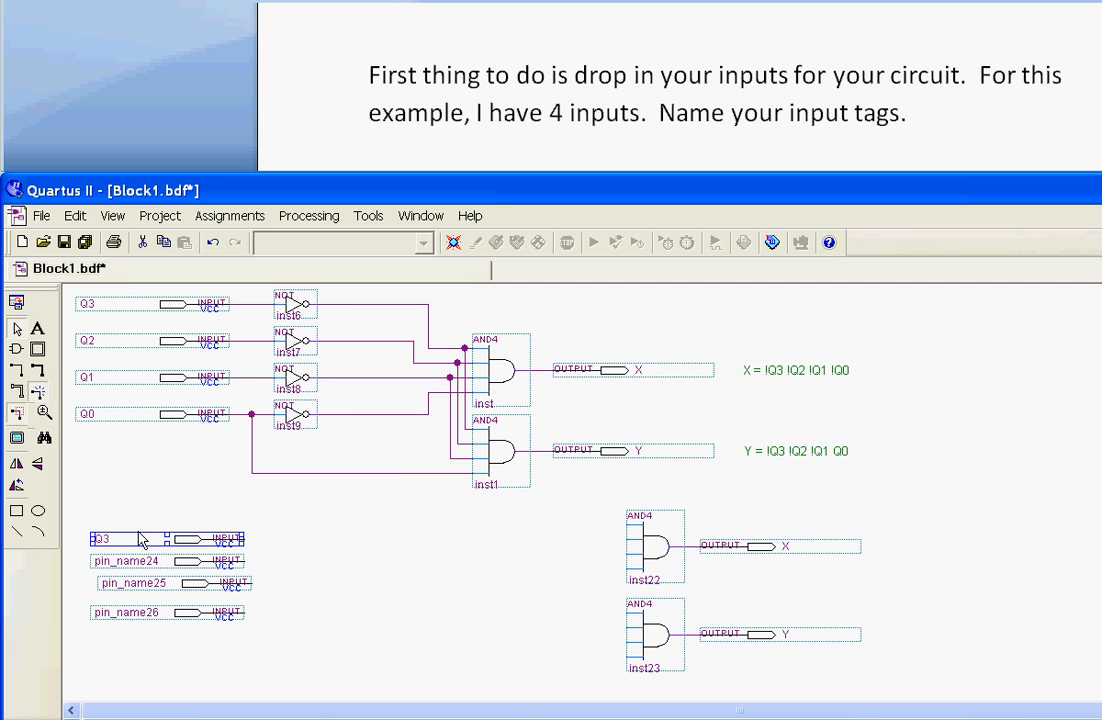
{"action": "double_click", "coordinate": [131, 564]}
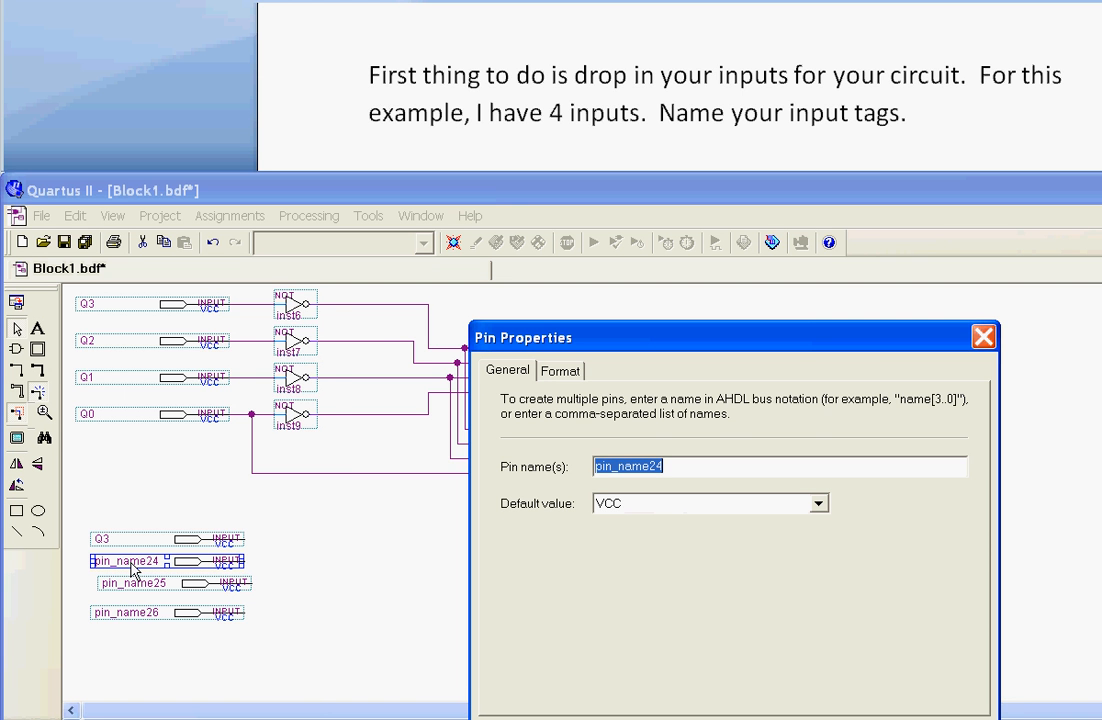
{"action": "type", "text": "Q2"}
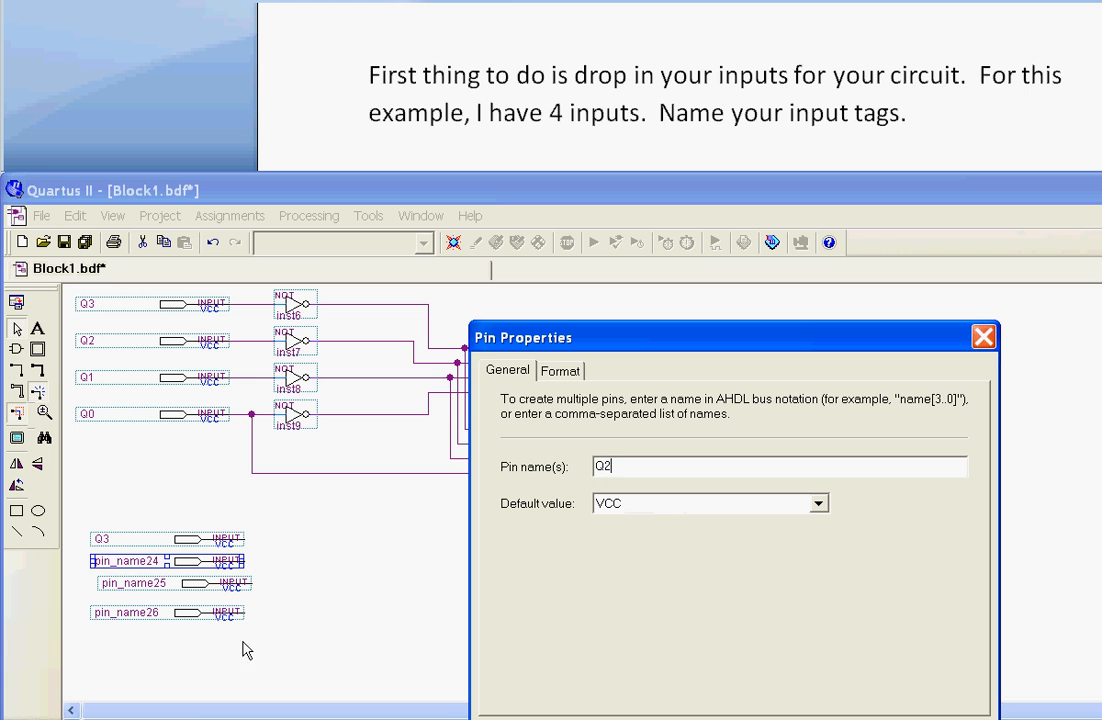
{"action": "key", "text": "Return"}
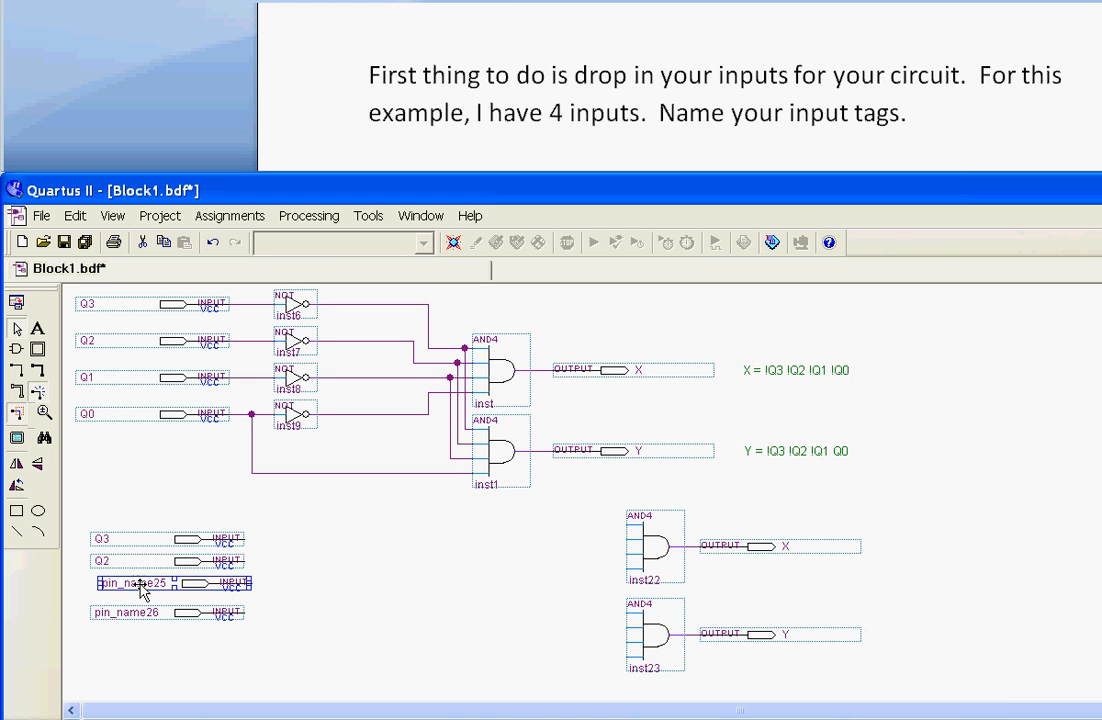
{"action": "double_click", "coordinate": [135, 584]}
{"action": "type", "text": "Q1"}
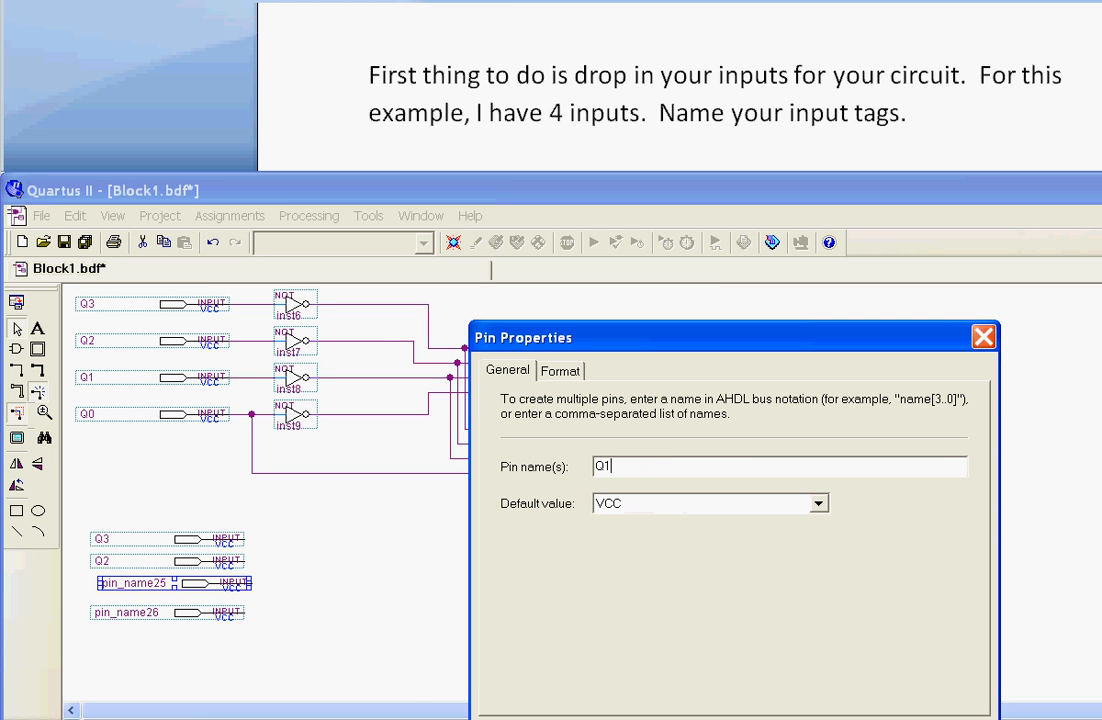
{"action": "key", "text": "Return"}
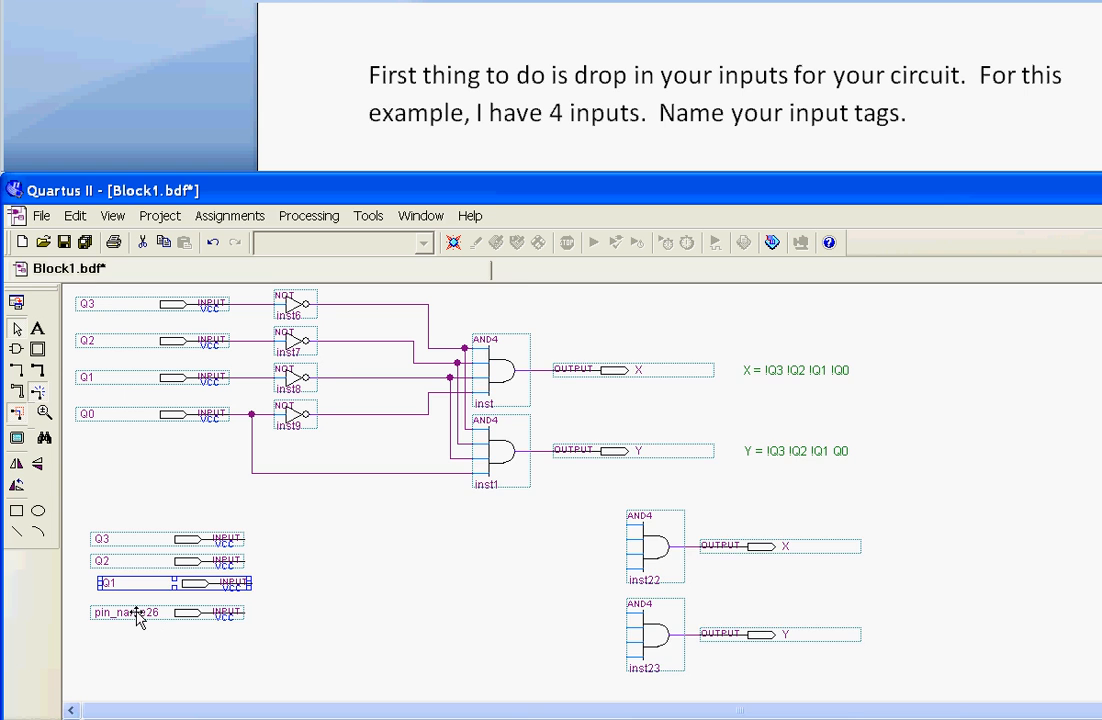
{"action": "double_click", "coordinate": [138, 614]}
{"action": "type", "text": "Q0"}
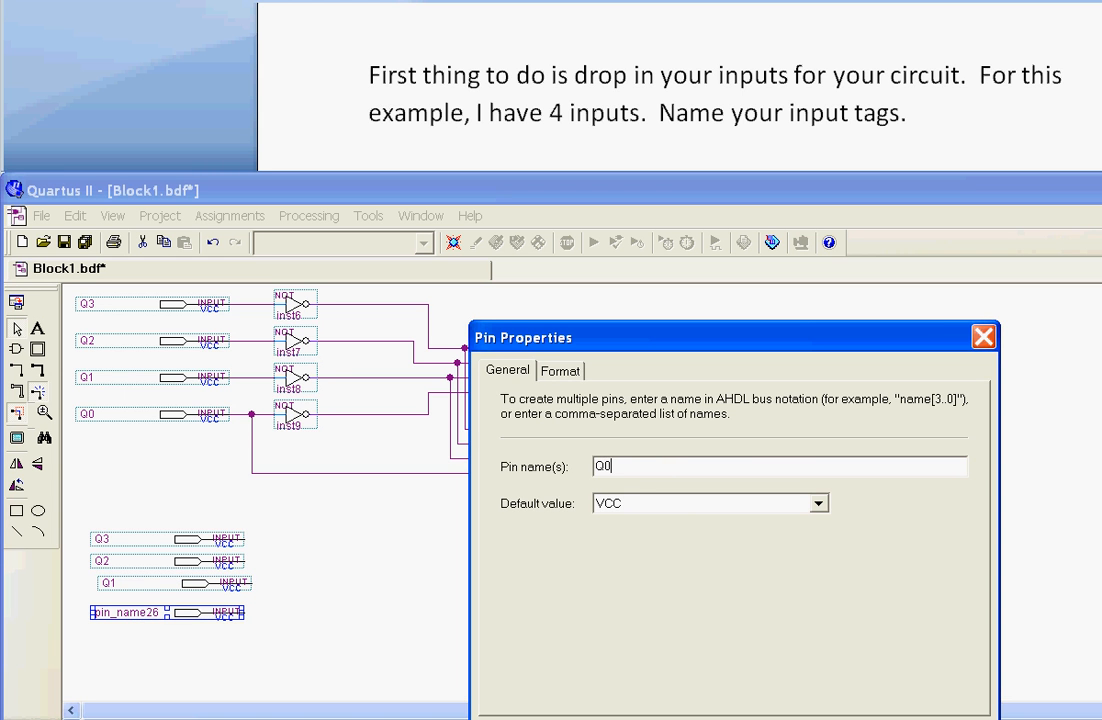
{"action": "key", "text": "Return"}
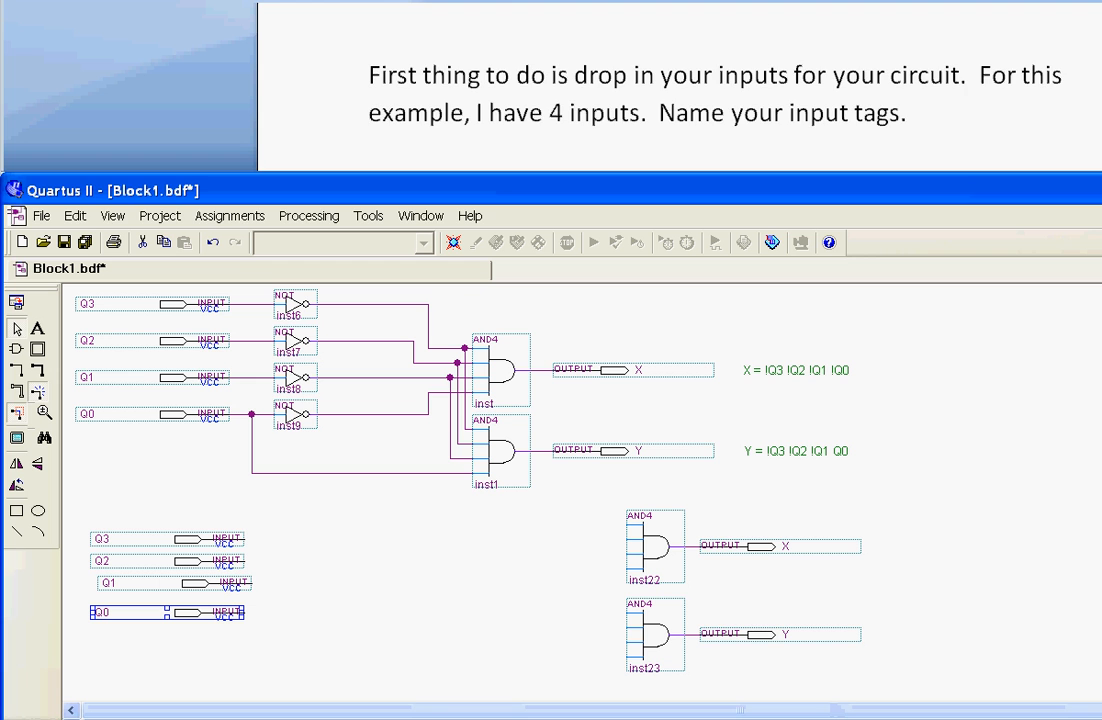
Step: Insert a NOT gate from the logic primitives to the right of the new Q3 input pin
{"action": "scroll", "coordinate": [680, 87], "scroll_direction": "down", "scroll_amount": 3}
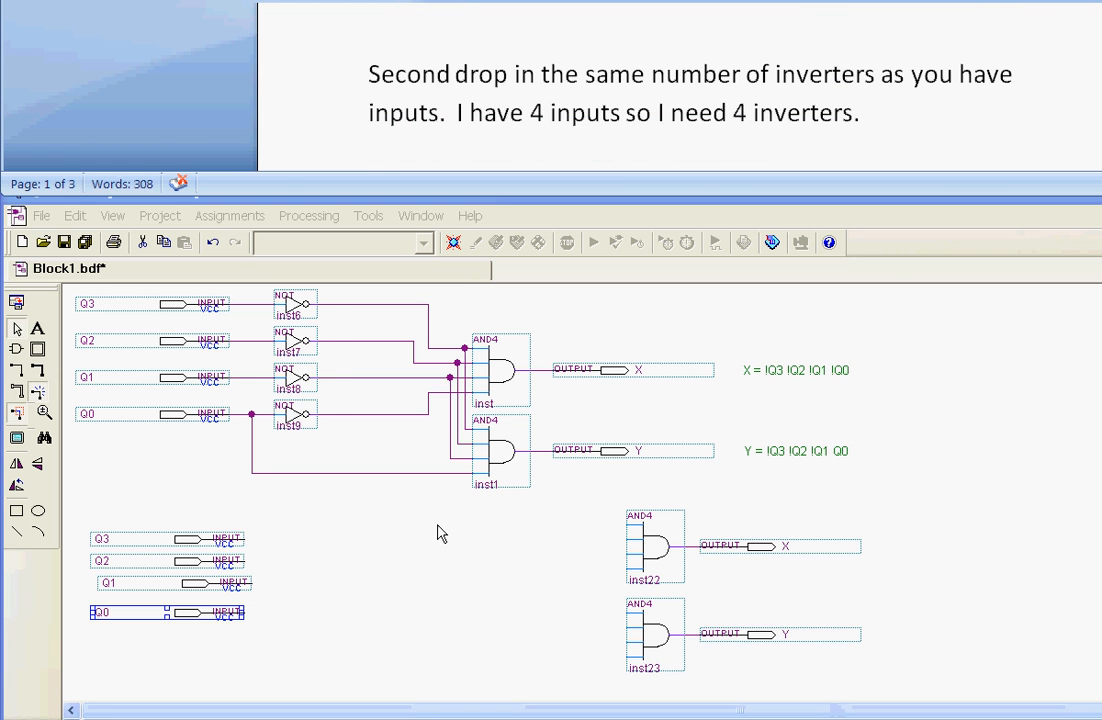
{"action": "double_click", "coordinate": [366, 546]}
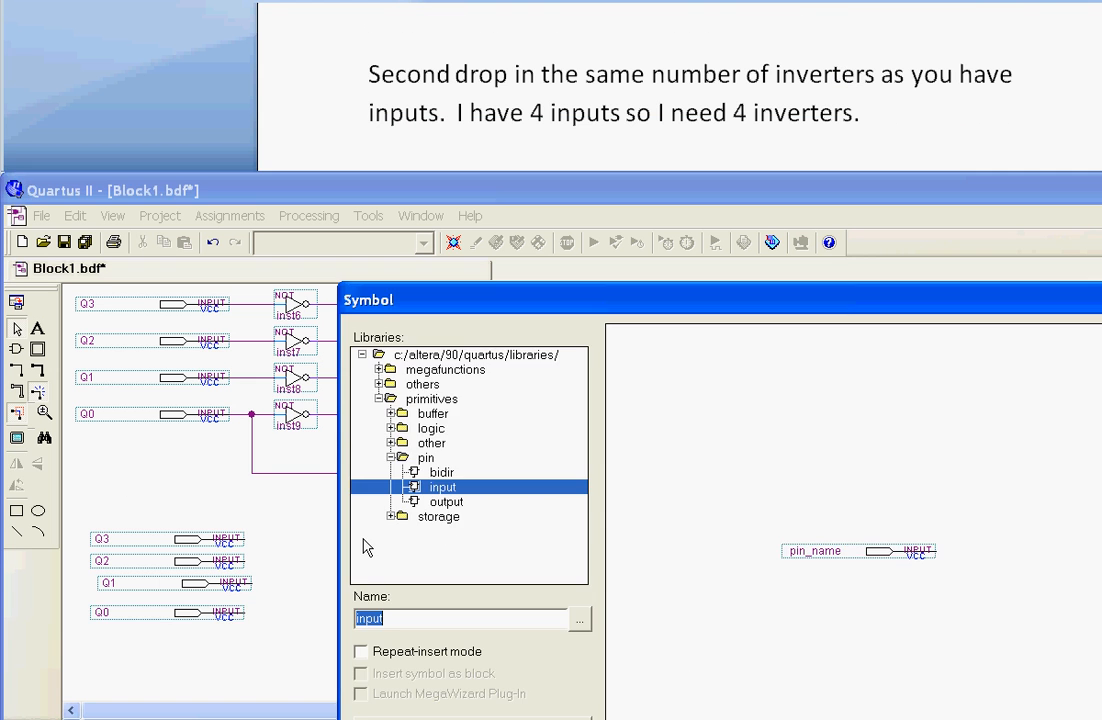
{"action": "left_click", "coordinate": [391, 457]}
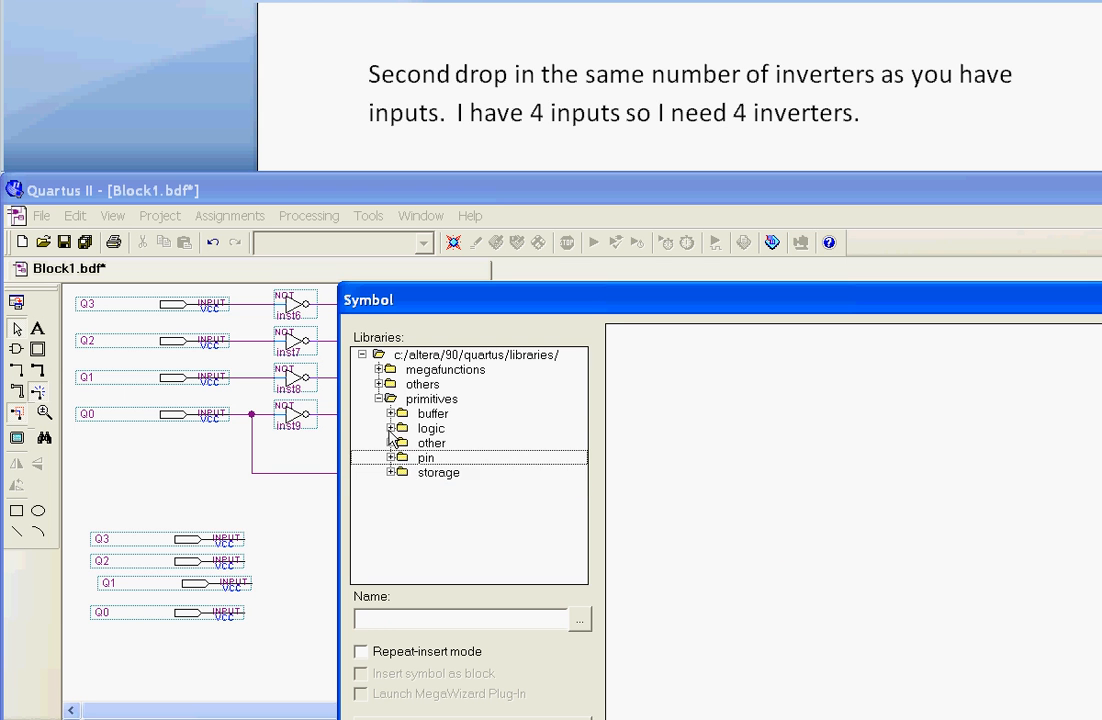
{"action": "left_click", "coordinate": [390, 428]}
{"action": "left_click", "coordinate": [577, 455]}
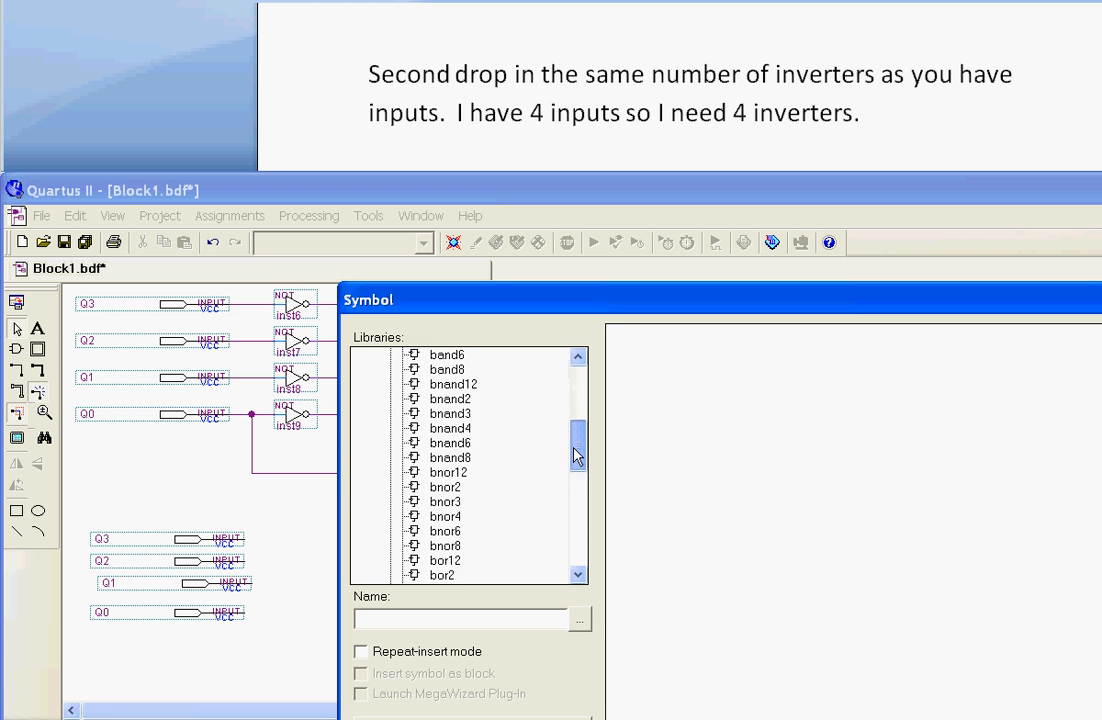
{"action": "left_click_drag", "start_coordinate": [577, 455], "coordinate": [579, 519]}
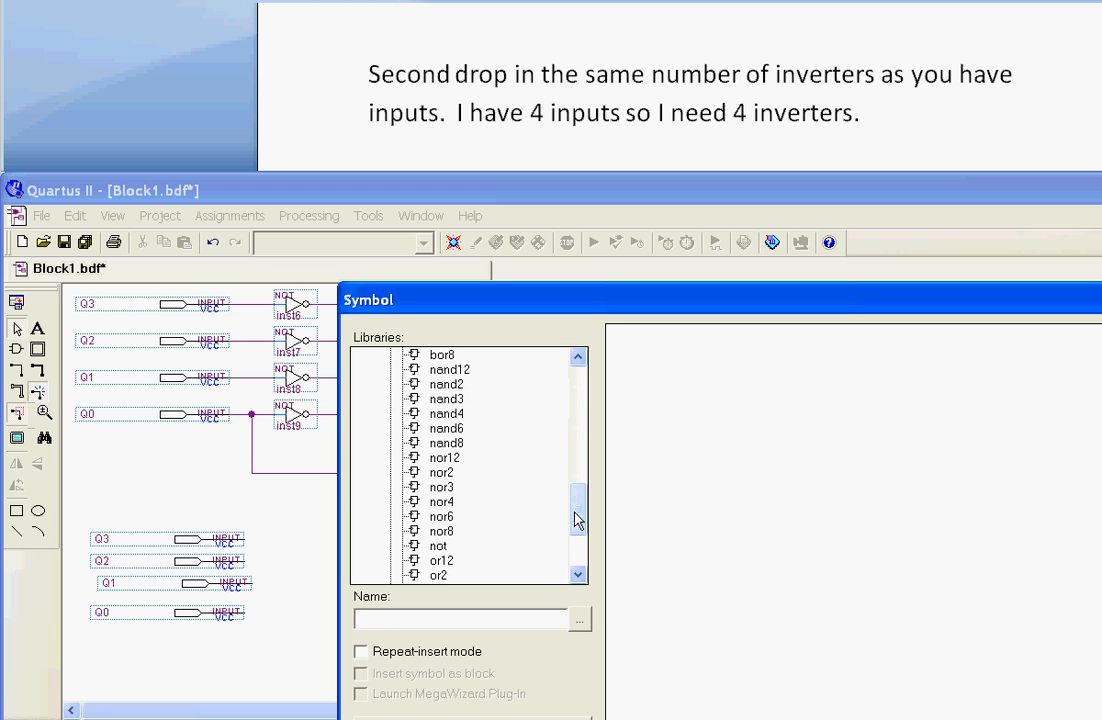
{"action": "double_click", "coordinate": [438, 547]}
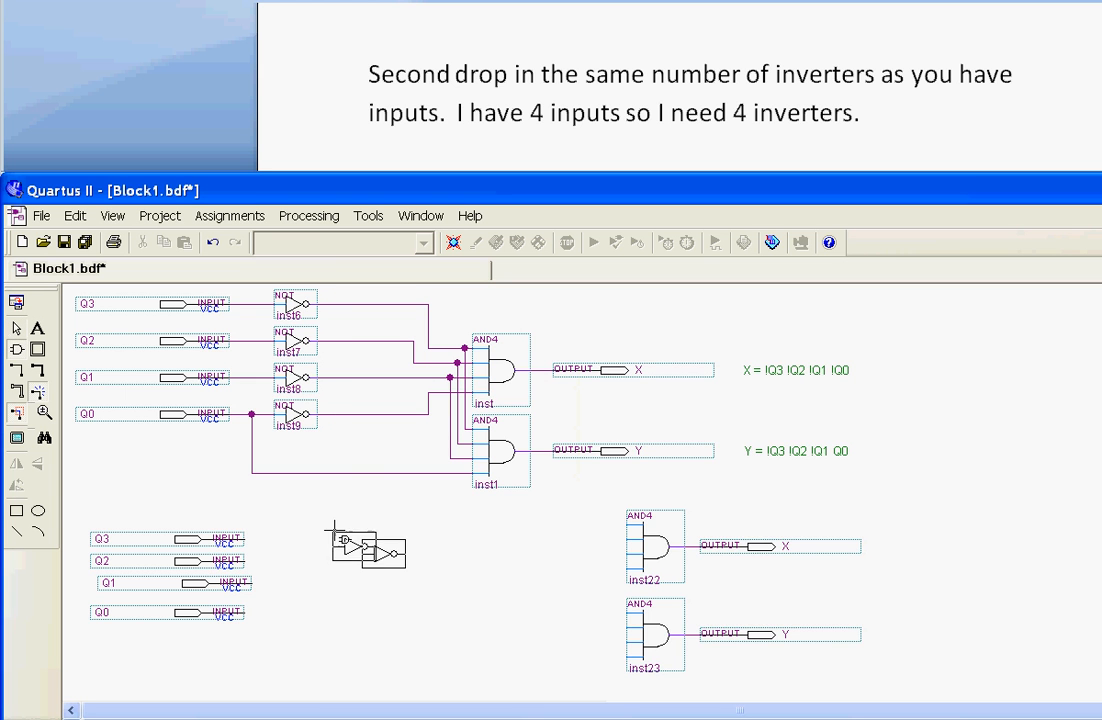
{"action": "left_click", "coordinate": [334, 528]}
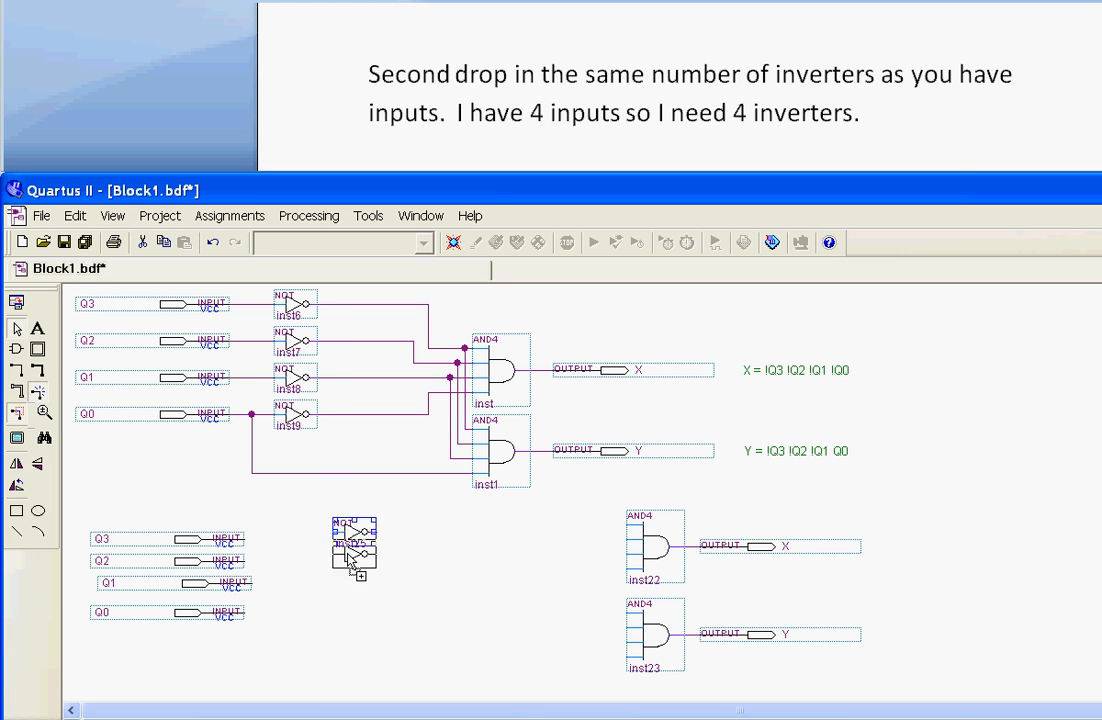
Step: Duplicate the new NOT gate three times in a column below it, giving one inverter per input
{"action": "left_click", "coordinate": [354, 577]}
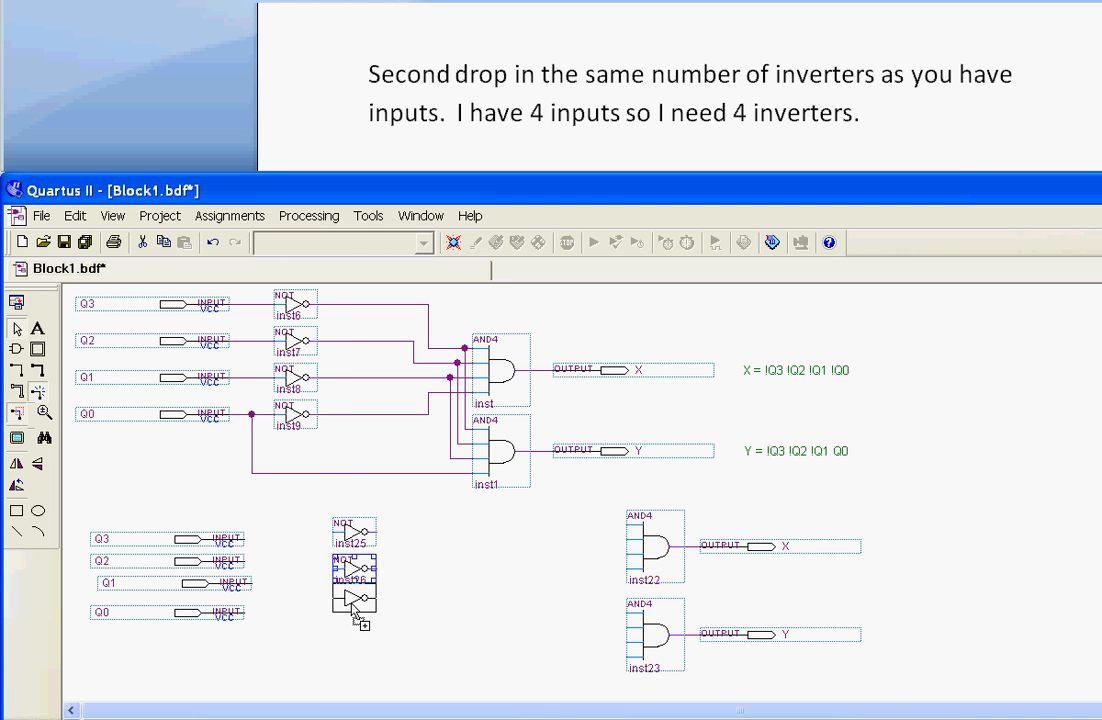
{"action": "left_click", "coordinate": [354, 615]}
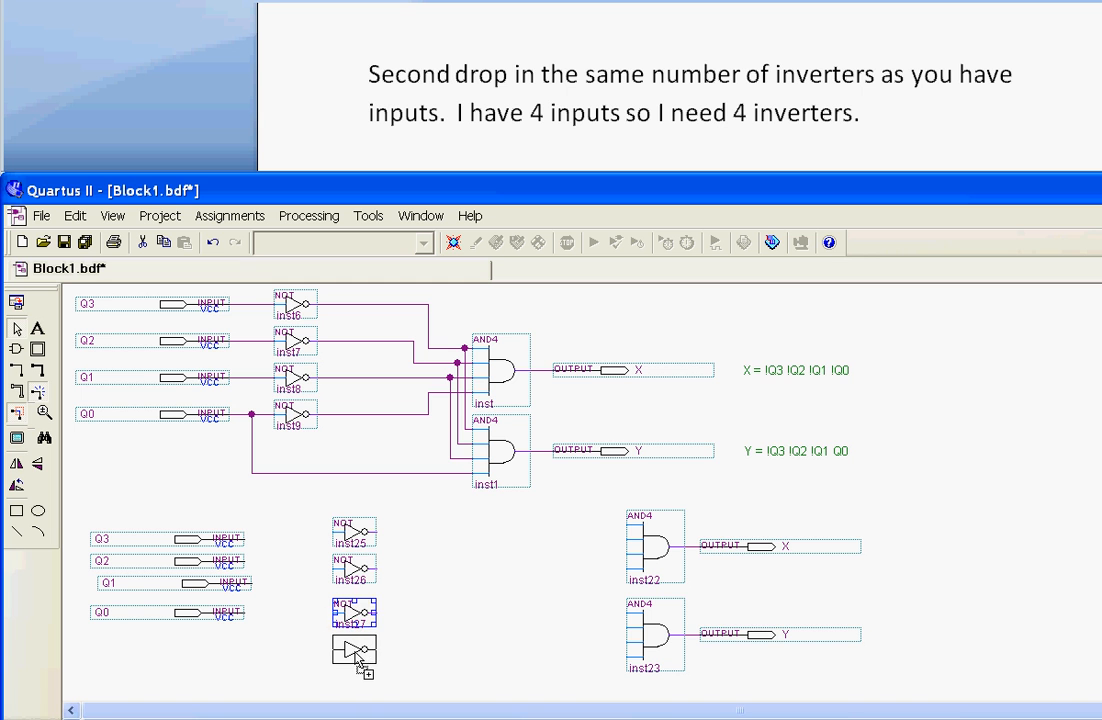
{"action": "left_click", "coordinate": [354, 655]}
{"action": "left_click", "coordinate": [518, 594]}
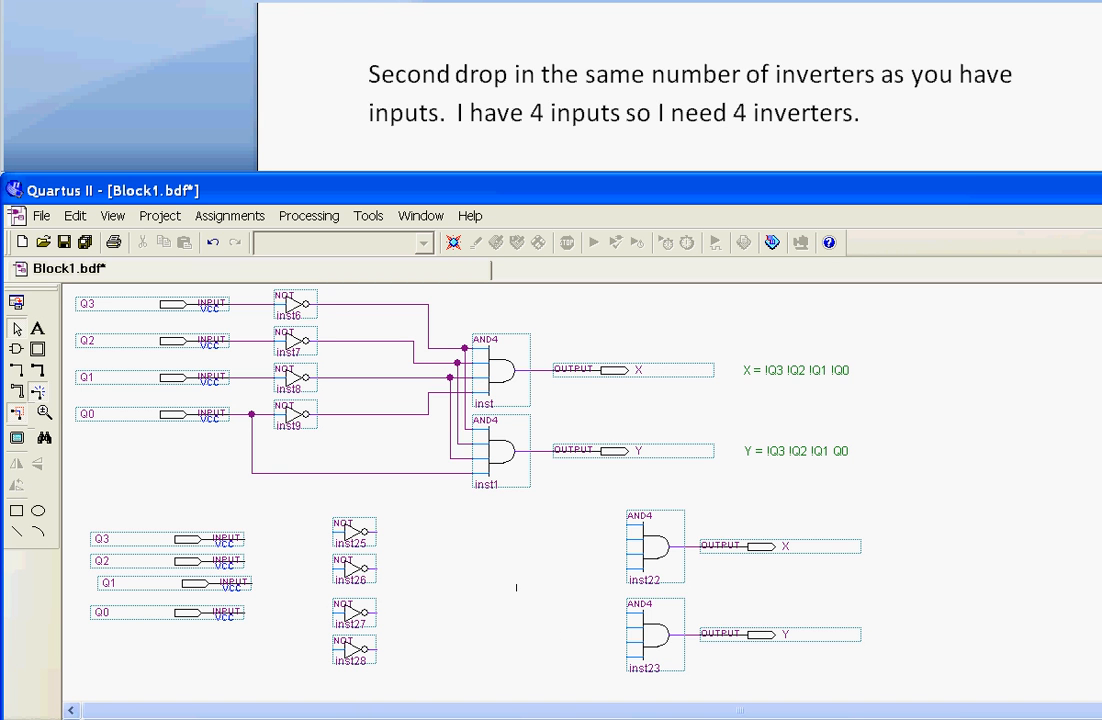
Step: Wire the new Q3, Q2, Q1 and Q0 input pins to the four new NOT gates, in order from top to bottom
{"action": "scroll", "coordinate": [680, 88], "scroll_direction": "down", "scroll_amount": 3}
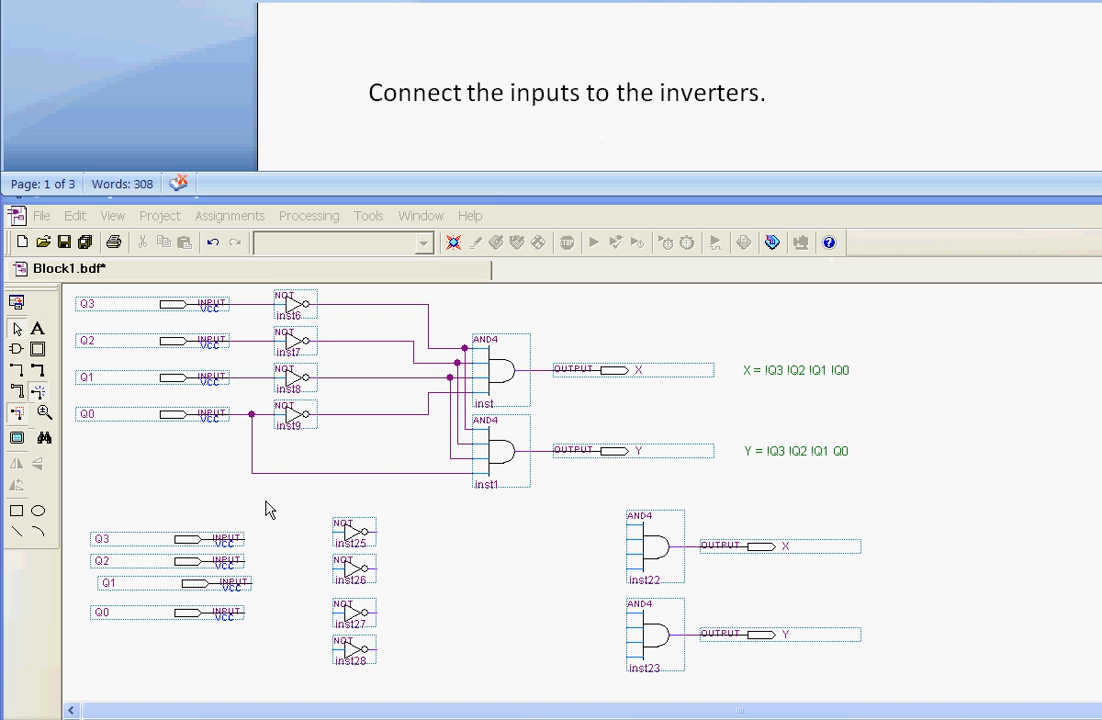
{"action": "left_click", "coordinate": [245, 545]}
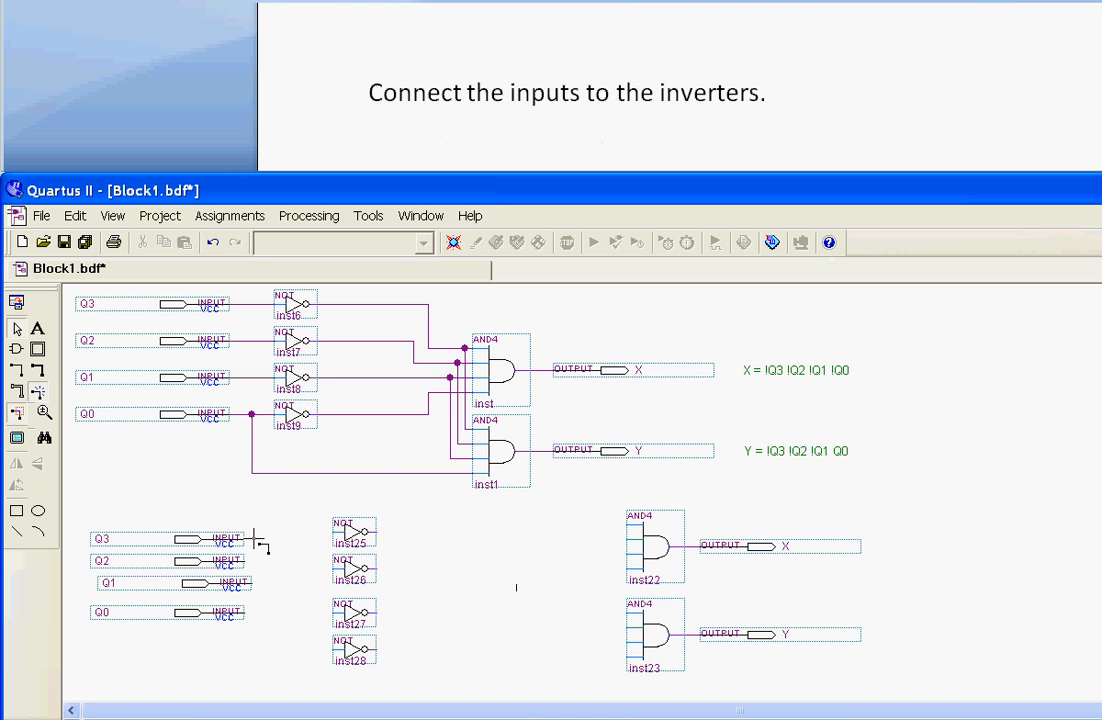
{"action": "mouse_move", "coordinate": [257, 540]}
{"action": "left_mouse_down"}
{"action": "mouse_move", "coordinate": [286, 527]}
{"action": "mouse_move", "coordinate": [274, 539]}
{"action": "left_mouse_up"}
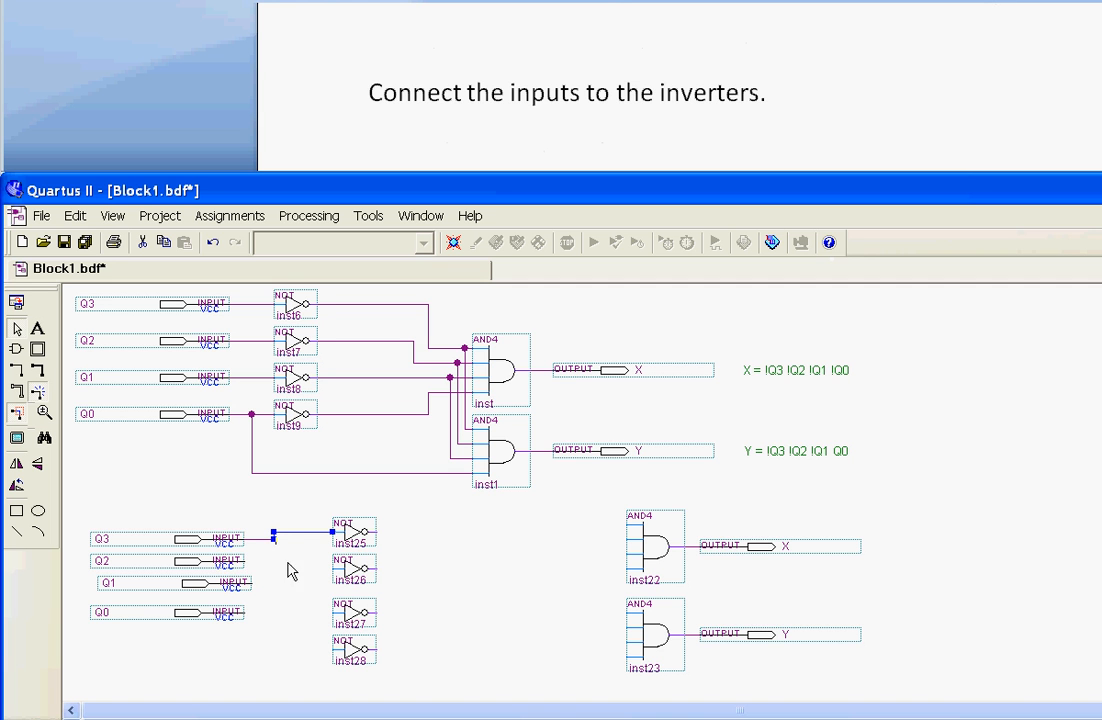
{"action": "mouse_move", "coordinate": [333, 568]}
{"action": "left_mouse_down"}
{"action": "mouse_move", "coordinate": [288, 554]}
{"action": "mouse_move", "coordinate": [252, 559]}
{"action": "mouse_move", "coordinate": [288, 555]}
{"action": "left_mouse_up"}
{"action": "key", "text": "ctrl+z"}
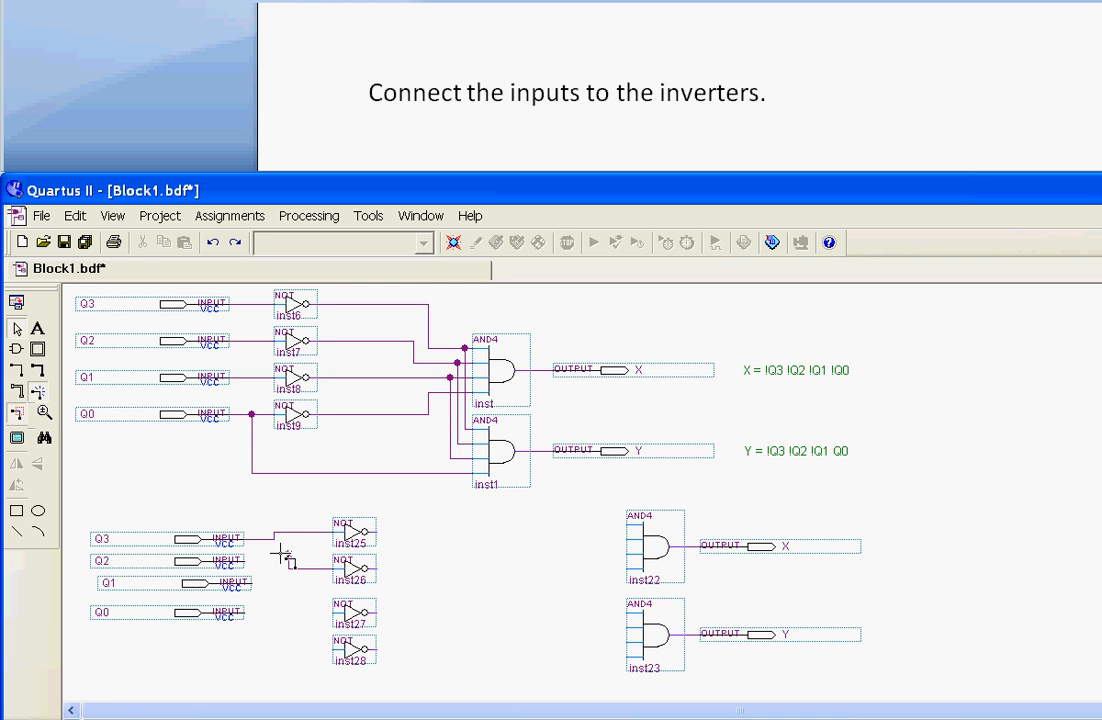
{"action": "mouse_move", "coordinate": [265, 557]}
{"action": "left_mouse_down"}
{"action": "mouse_move", "coordinate": [253, 562]}
{"action": "mouse_move", "coordinate": [267, 561]}
{"action": "left_mouse_up"}
{"action": "mouse_move", "coordinate": [333, 612]}
{"action": "left_mouse_down"}
{"action": "mouse_move", "coordinate": [288, 612]}
{"action": "mouse_move", "coordinate": [255, 584]}
{"action": "mouse_move", "coordinate": [288, 592]}
{"action": "mouse_move", "coordinate": [288, 612]}
{"action": "left_mouse_up"}
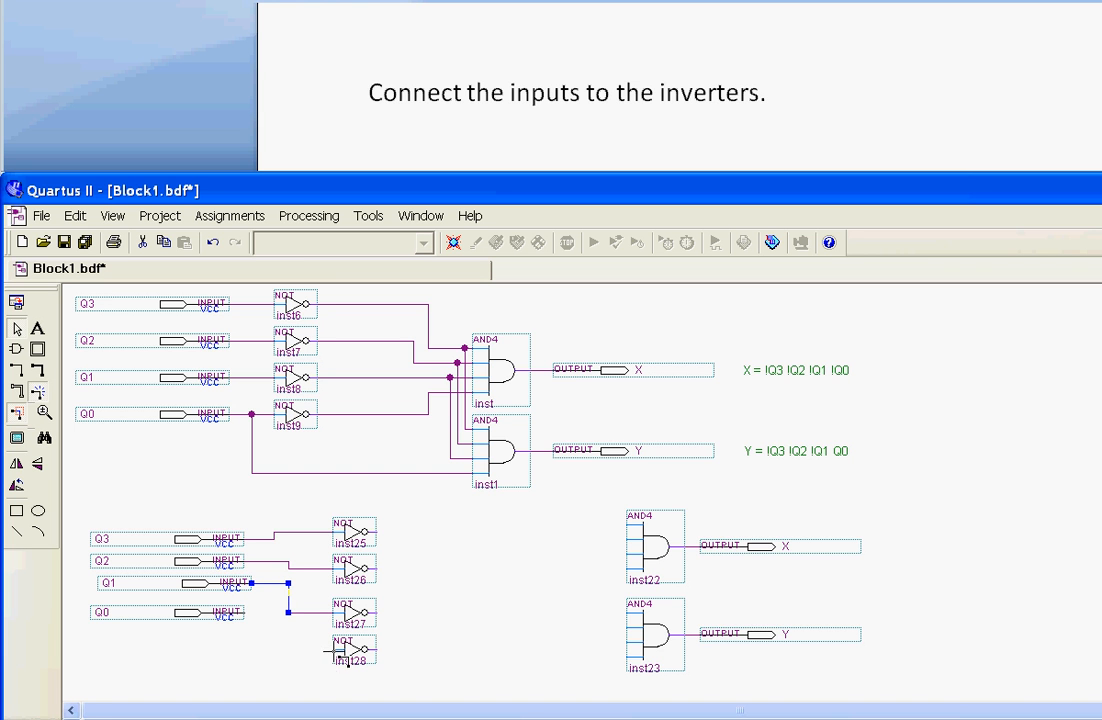
{"action": "left_click_drag", "start_coordinate": [333, 650], "coordinate": [273, 635]}
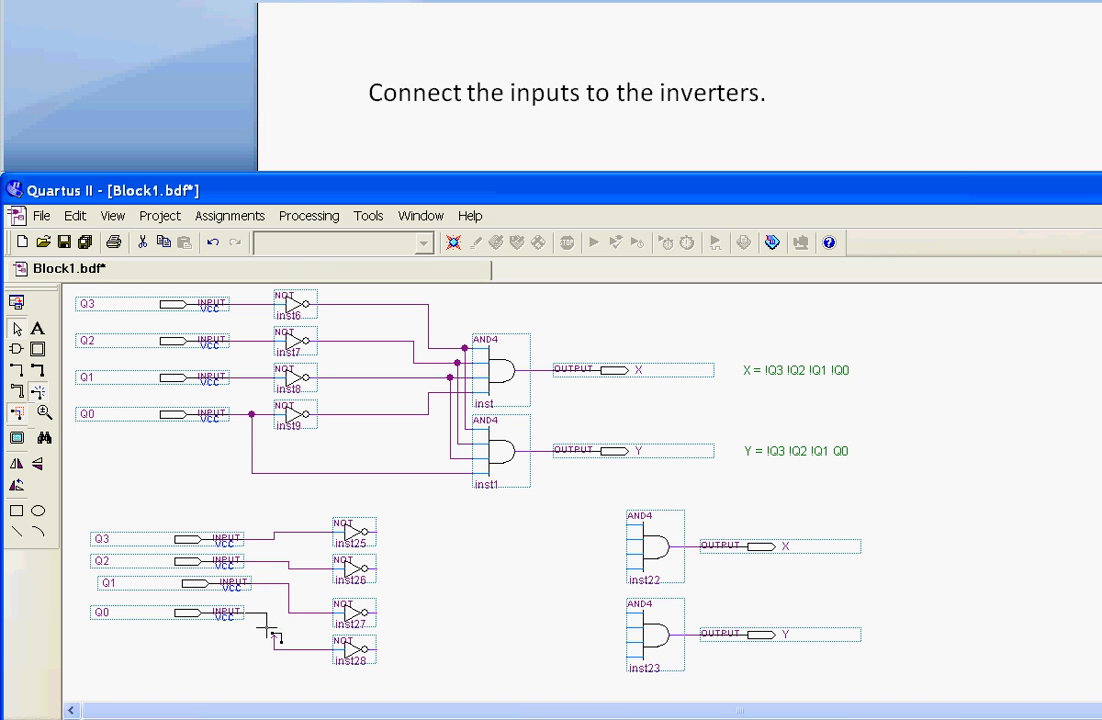
{"action": "left_click", "coordinate": [497, 579]}
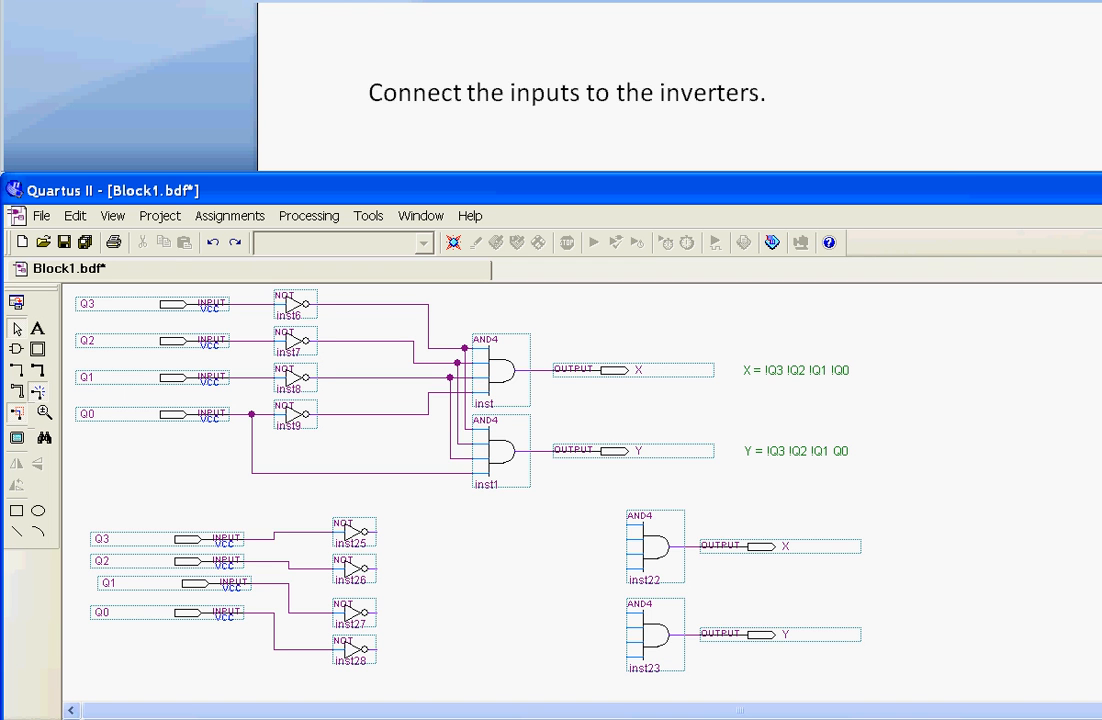
Step: Draw a short open-ended wire to the right from the output of the new Q3 inverter
{"action": "scroll", "coordinate": [680, 86], "scroll_direction": "down", "scroll_amount": 4}
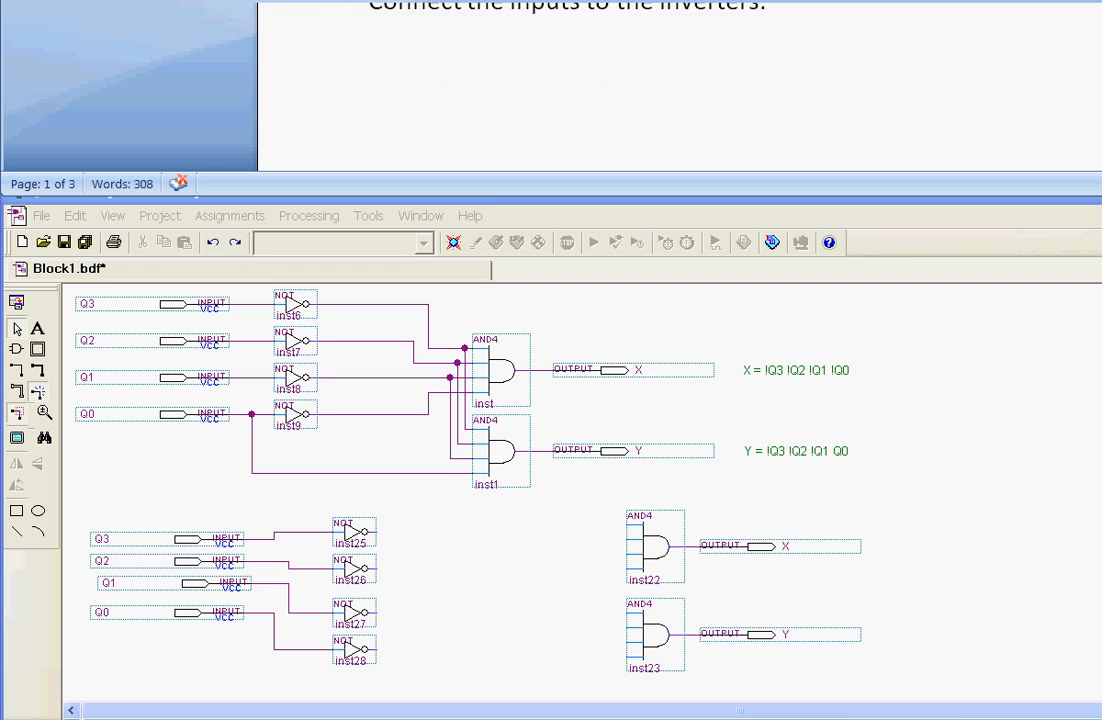
{"action": "scroll", "coordinate": [680, 86], "scroll_direction": "down", "scroll_amount": 3}
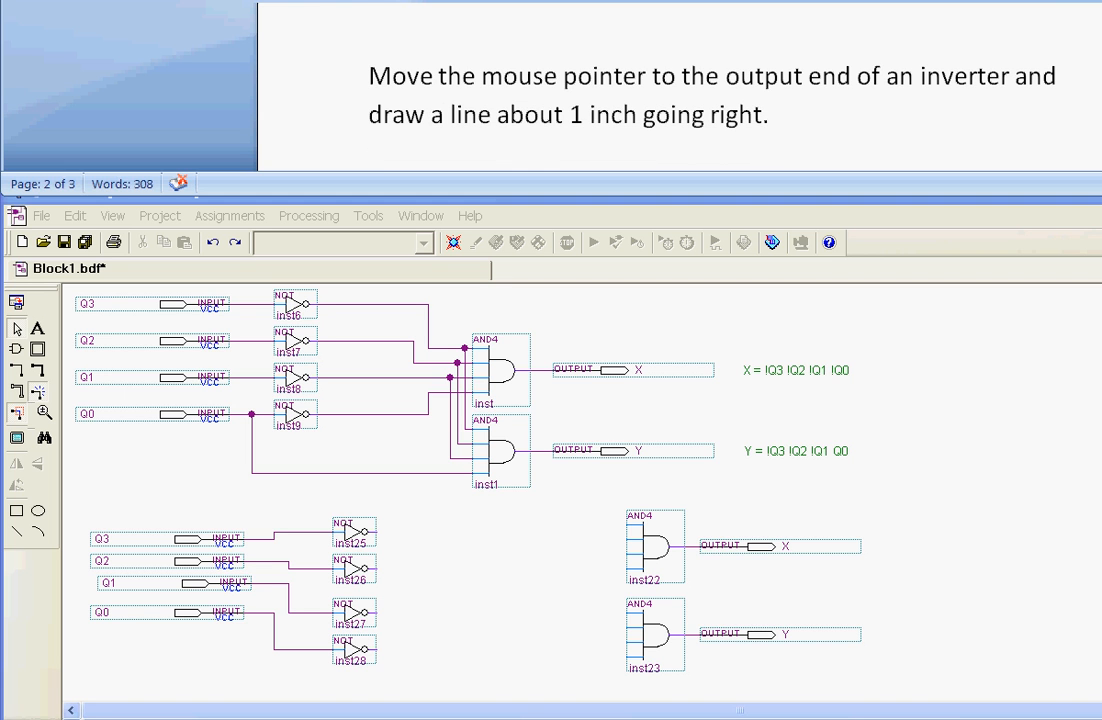
{"action": "left_click_drag", "start_coordinate": [375, 532], "coordinate": [375, 537]}
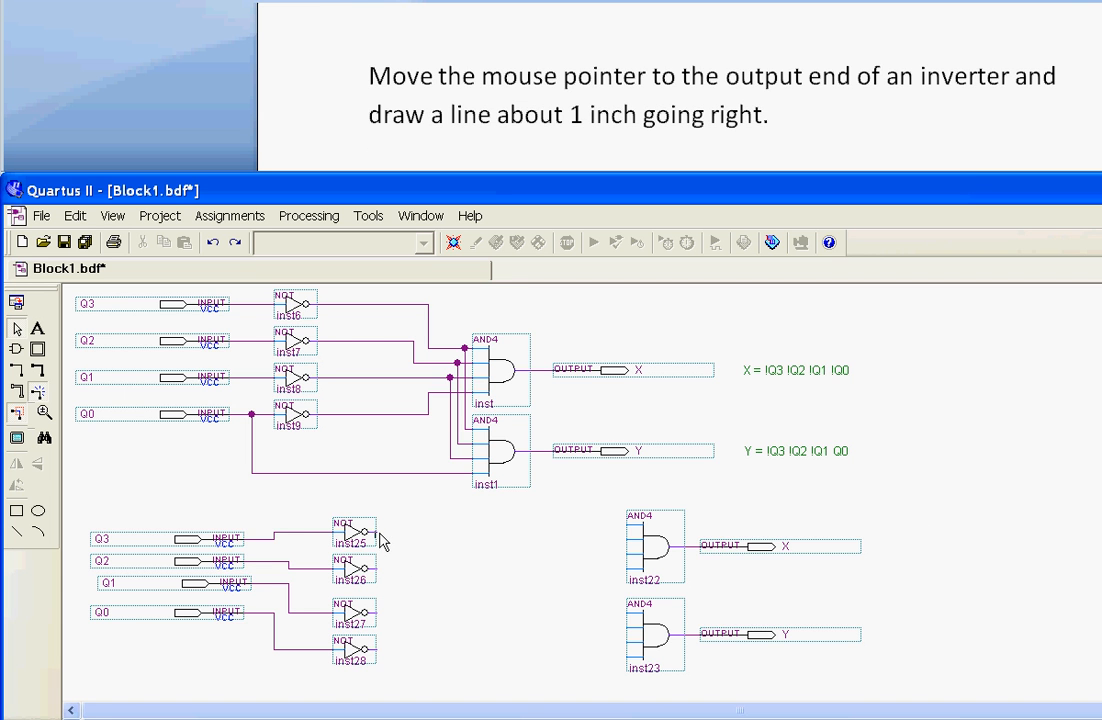
{"action": "left_click_drag", "start_coordinate": [376, 534], "coordinate": [385, 541]}
{"action": "left_click_drag", "start_coordinate": [378, 537], "coordinate": [443, 532]}
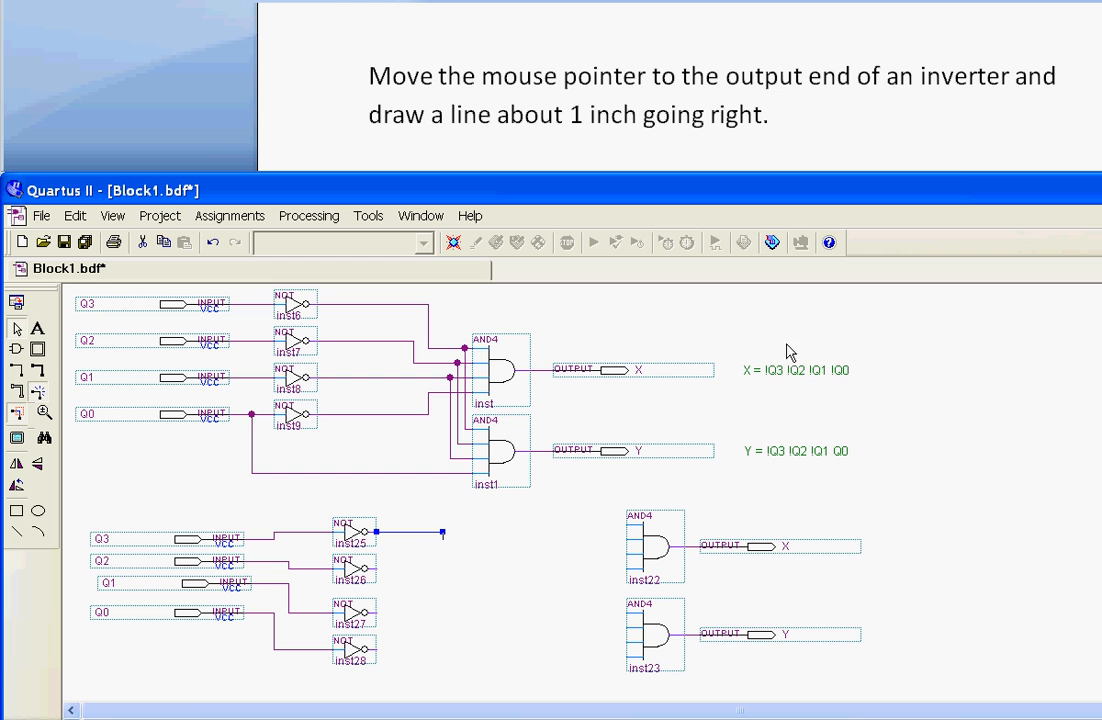
Step: Name the new wire on the Q3 inverter's output NQ3
{"action": "scroll", "coordinate": [680, 90], "scroll_direction": "down", "scroll_amount": 4}
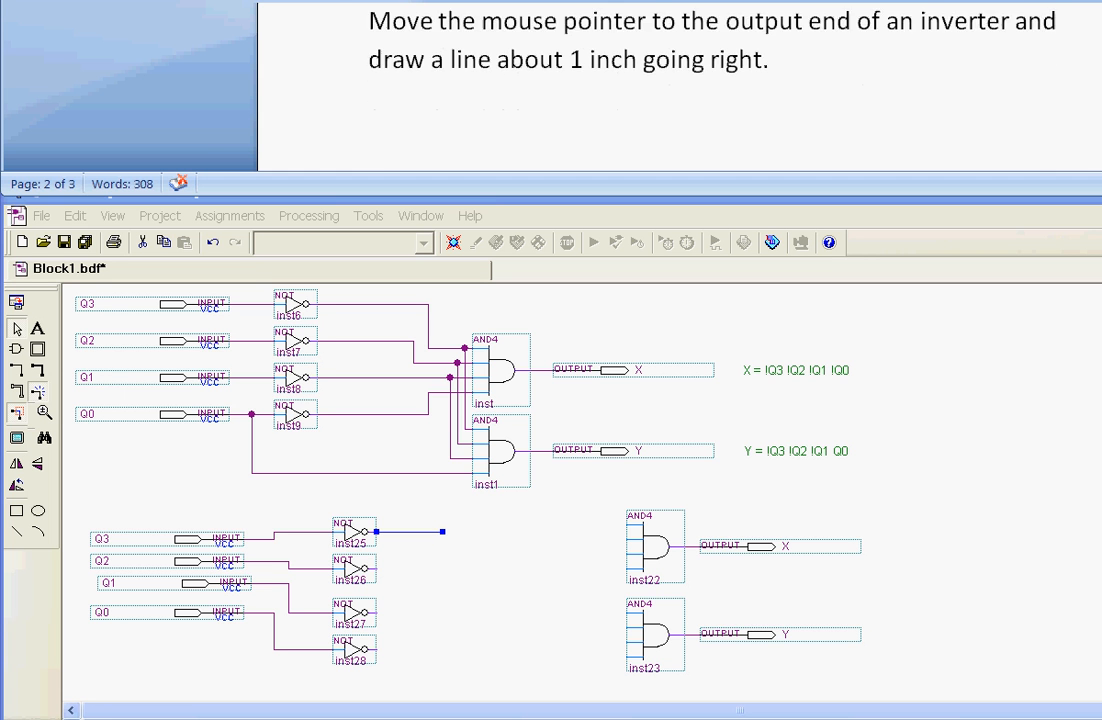
{"action": "scroll", "coordinate": [680, 90], "scroll_direction": "down", "scroll_amount": 2}
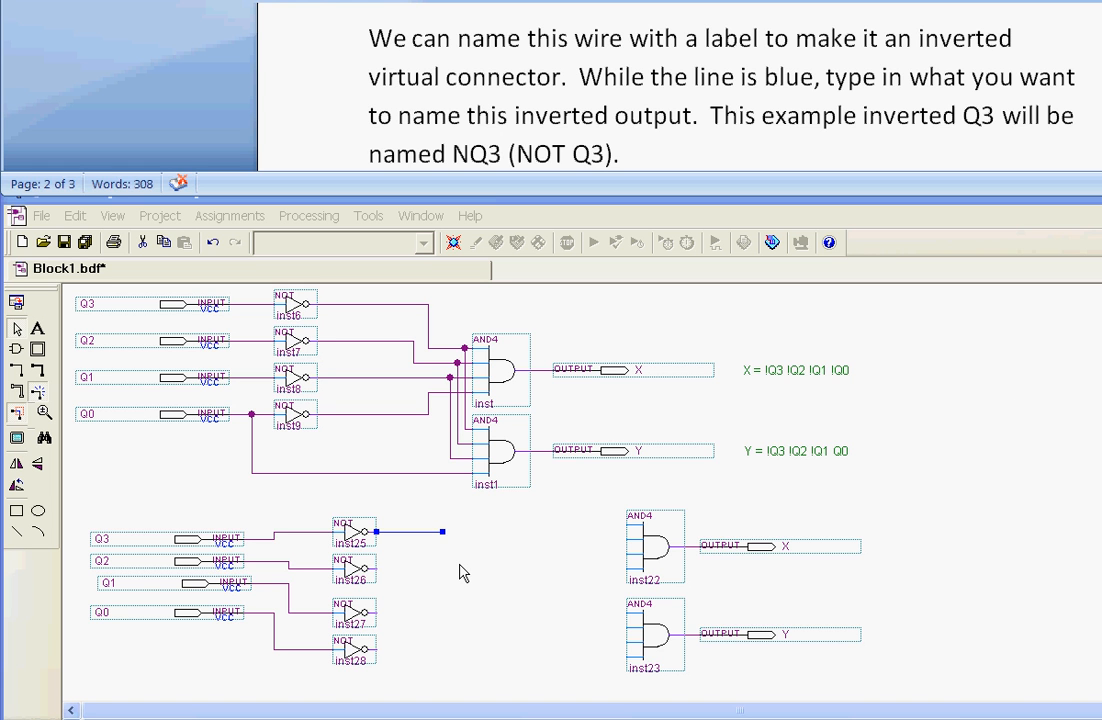
{"action": "key", "text": "alt+Tab"}
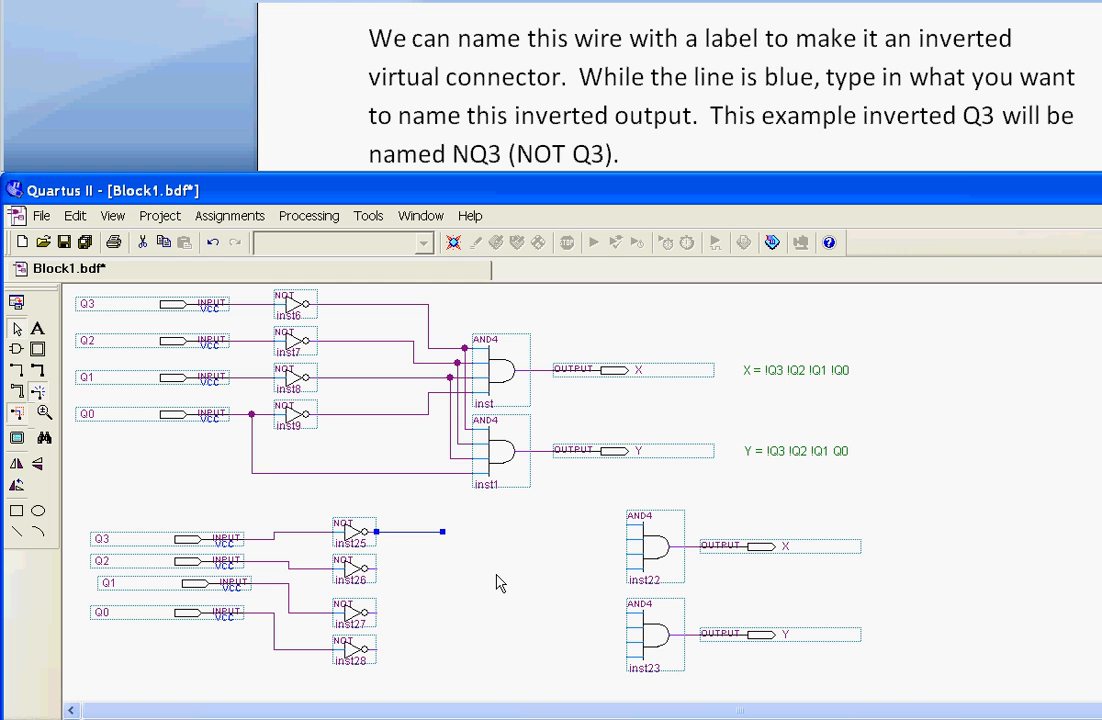
{"action": "type", "text": "Nq3"}
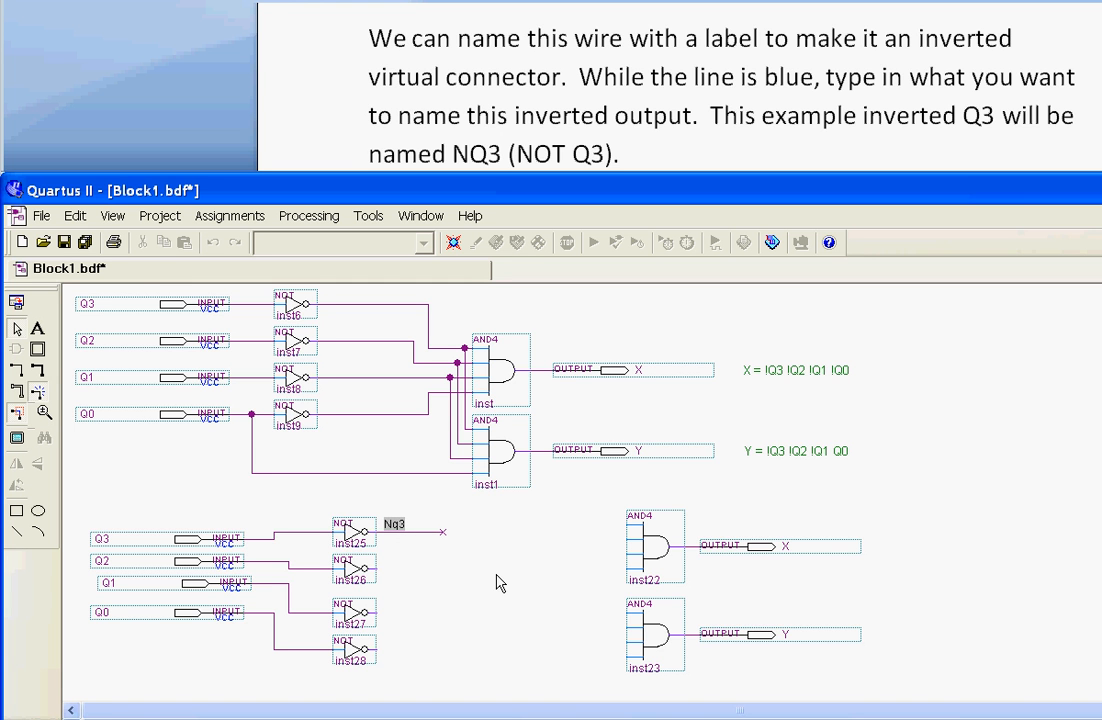
{"action": "type", "text": "Q"}
{"action": "left_click", "coordinate": [514, 563]}
Step: Move the NQ3 label just past the open end of its wire, level with the line
{"action": "scroll", "coordinate": [679, 87], "scroll_direction": "down", "scroll_amount": 5}
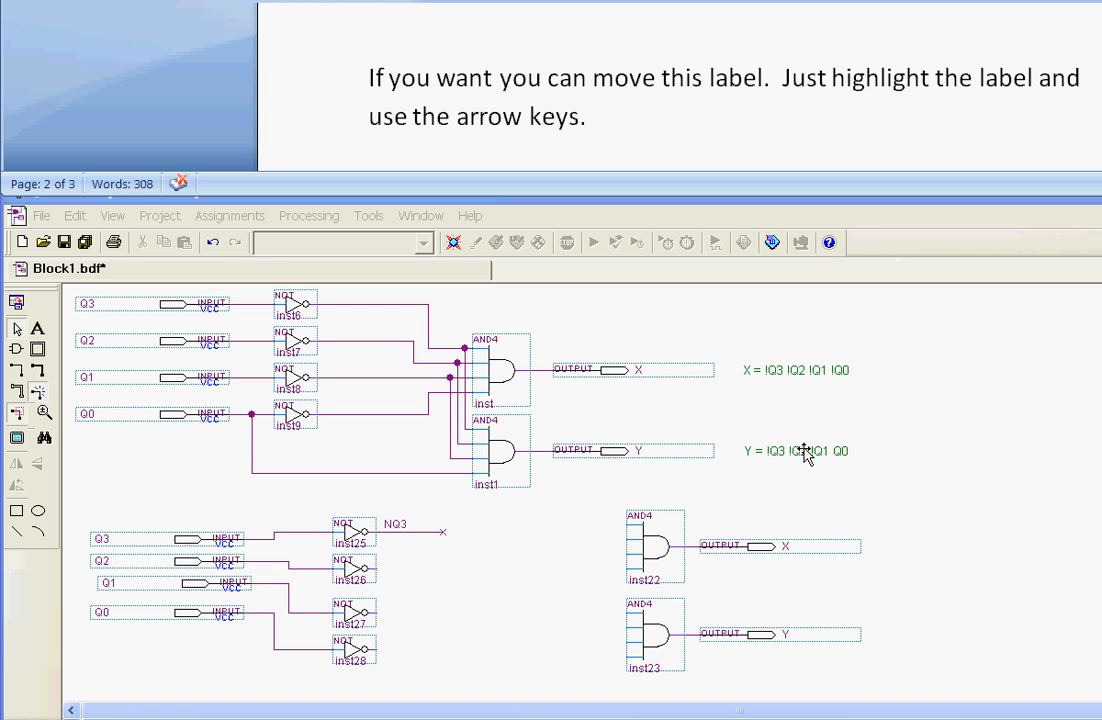
{"action": "left_click", "coordinate": [395, 524]}
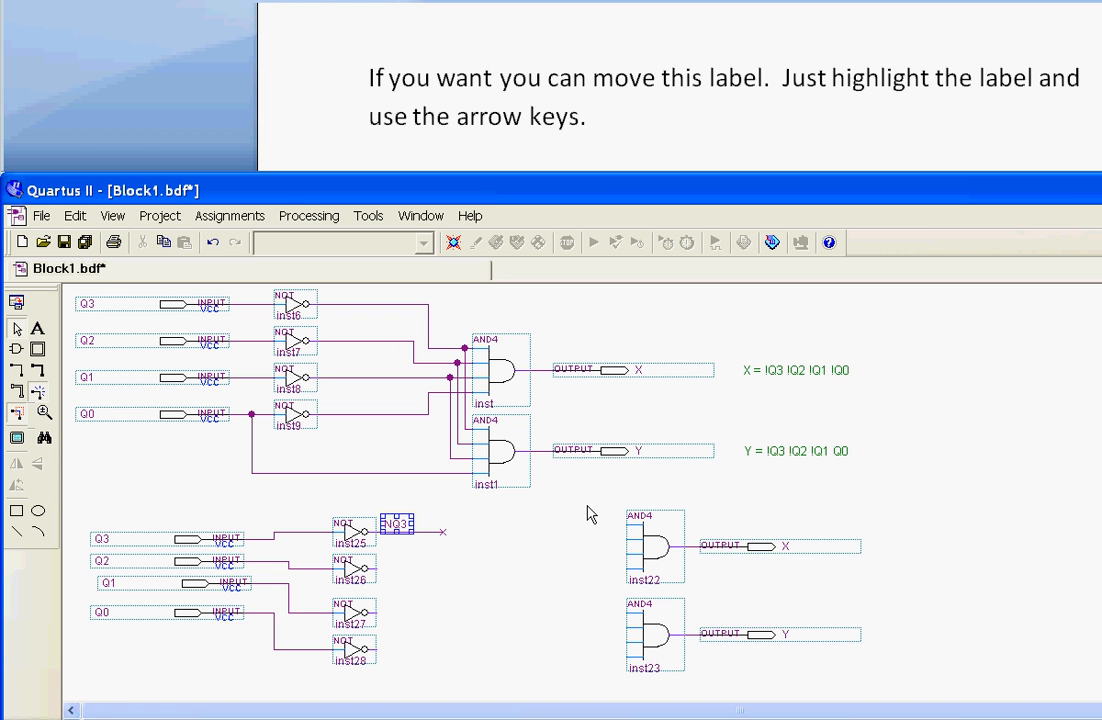
{"action": "key", "text": "Right"}
{"action": "key", "text": "Right"}
{"action": "key", "text": "Right"}
{"action": "key", "text": "Right"}
{"action": "key", "text": "Right"}
{"action": "key", "text": "Right"}
{"action": "key", "text": "Right"}
{"action": "key", "text": "Right"}
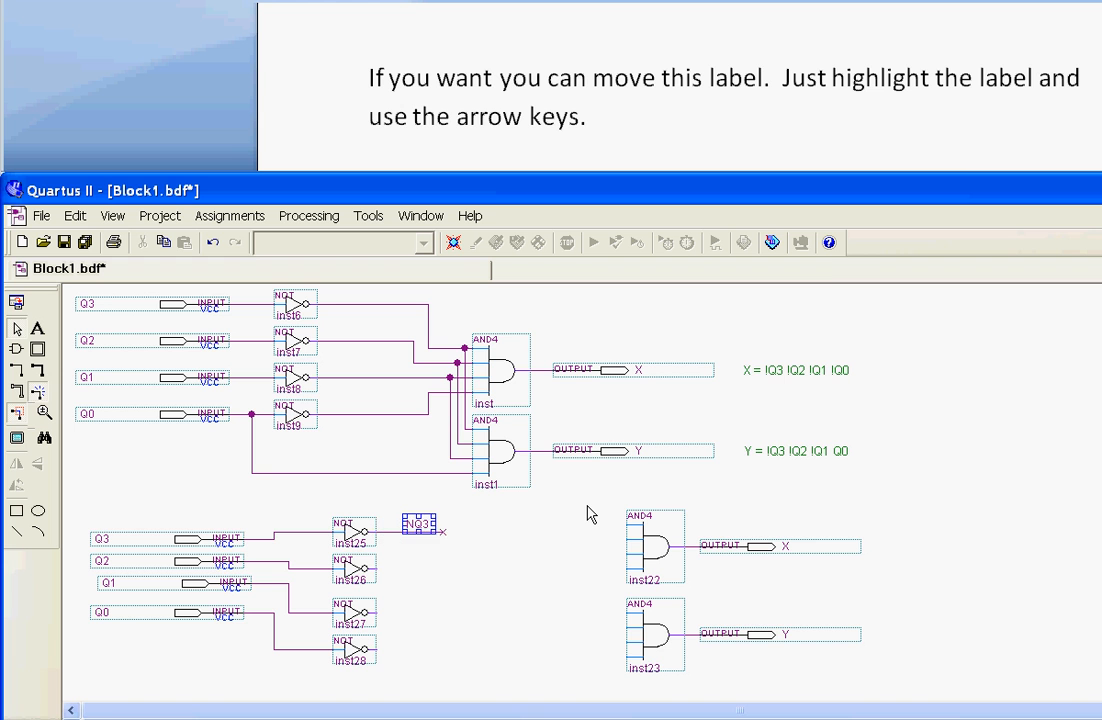
{"action": "key", "text": "Right"}
{"action": "key", "text": "Right"}
{"action": "key", "text": "Right"}
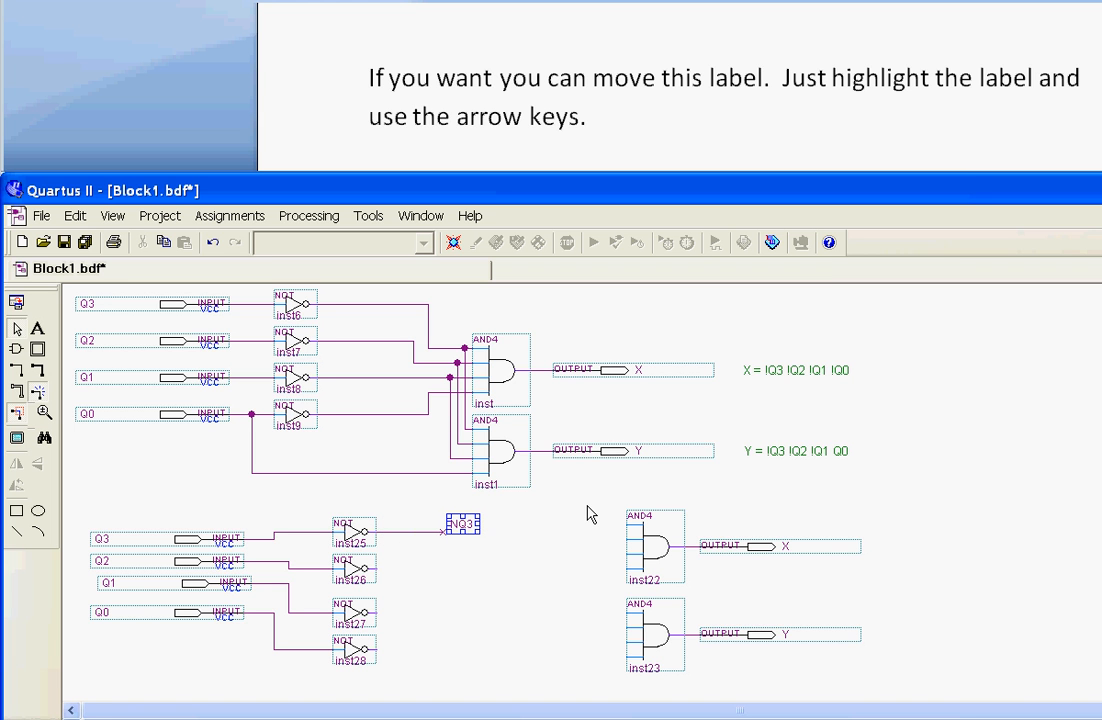
{"action": "key", "text": "Down"}
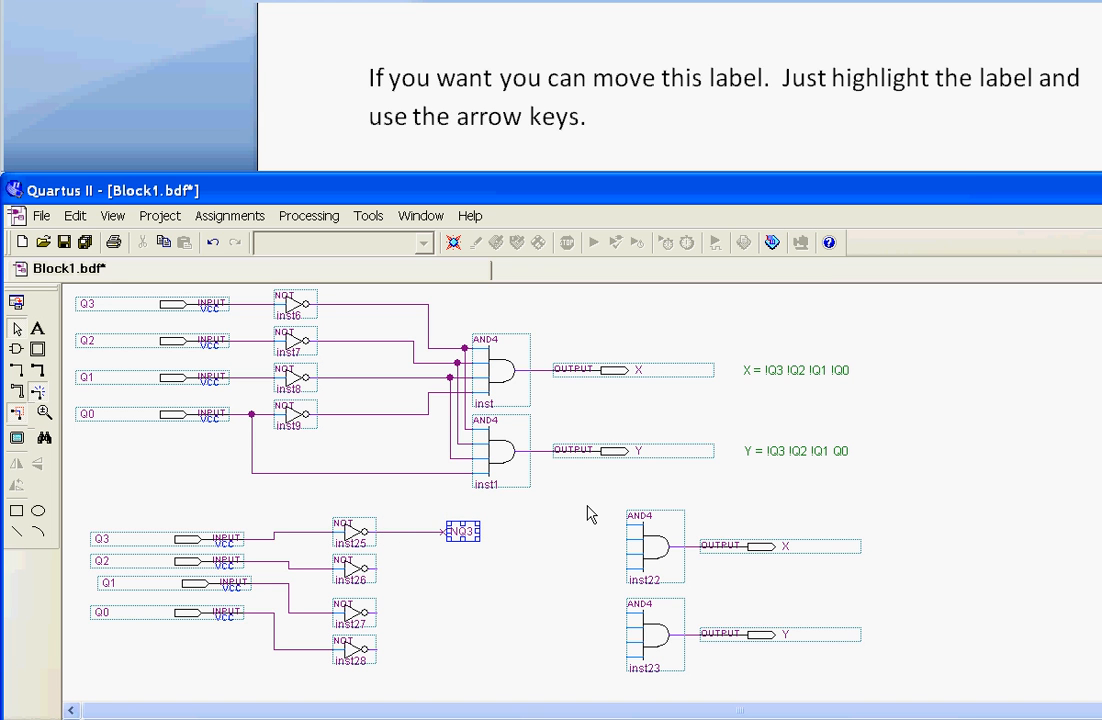
{"action": "left_click", "coordinate": [529, 554]}
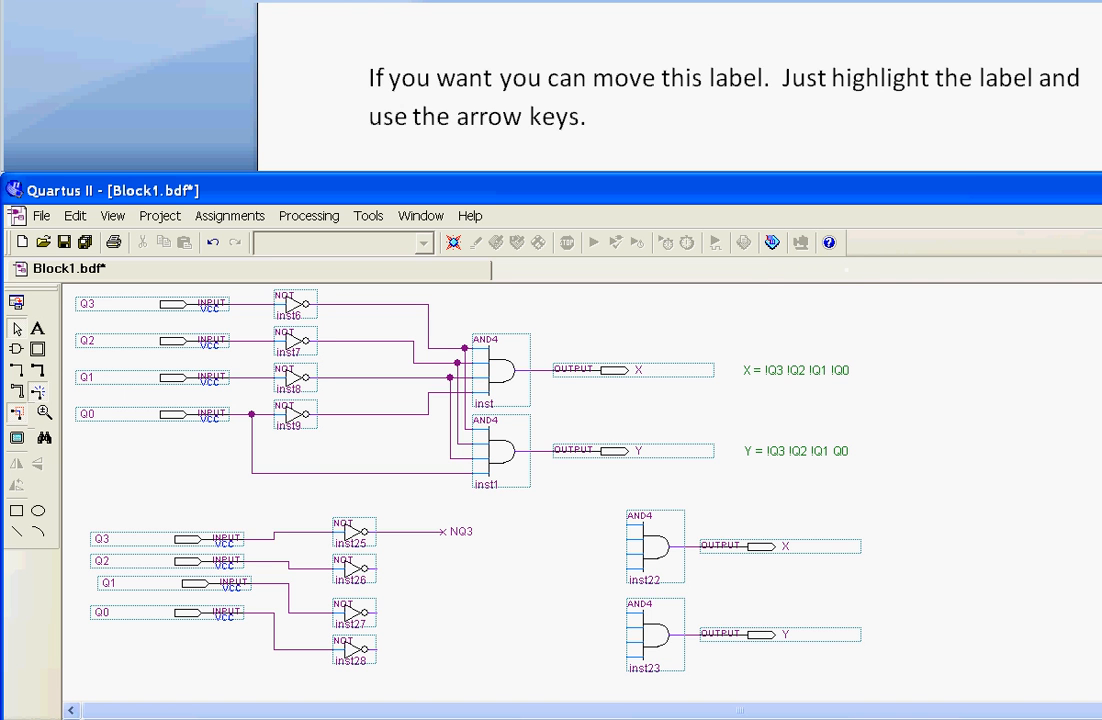
Step: Draw a short open-ended wire to the right from the new Q2 inverter's output and name it NQ2
{"action": "scroll", "coordinate": [680, 85], "scroll_direction": "down", "scroll_amount": 4}
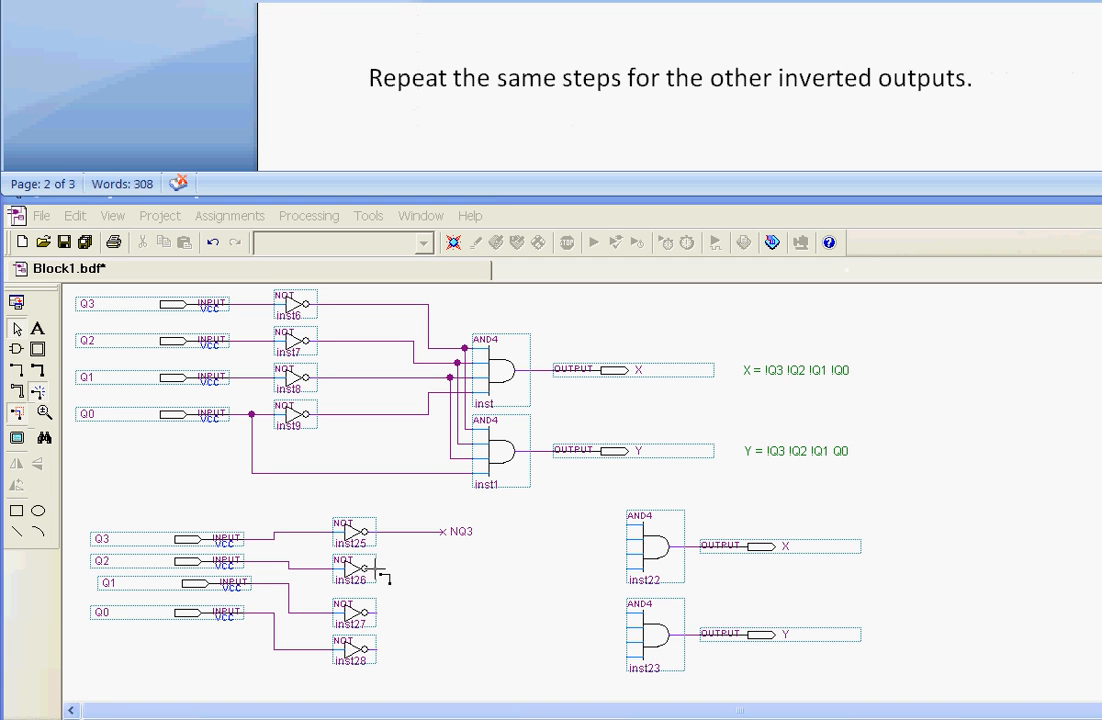
{"action": "left_click_drag", "start_coordinate": [376, 568], "coordinate": [442, 569]}
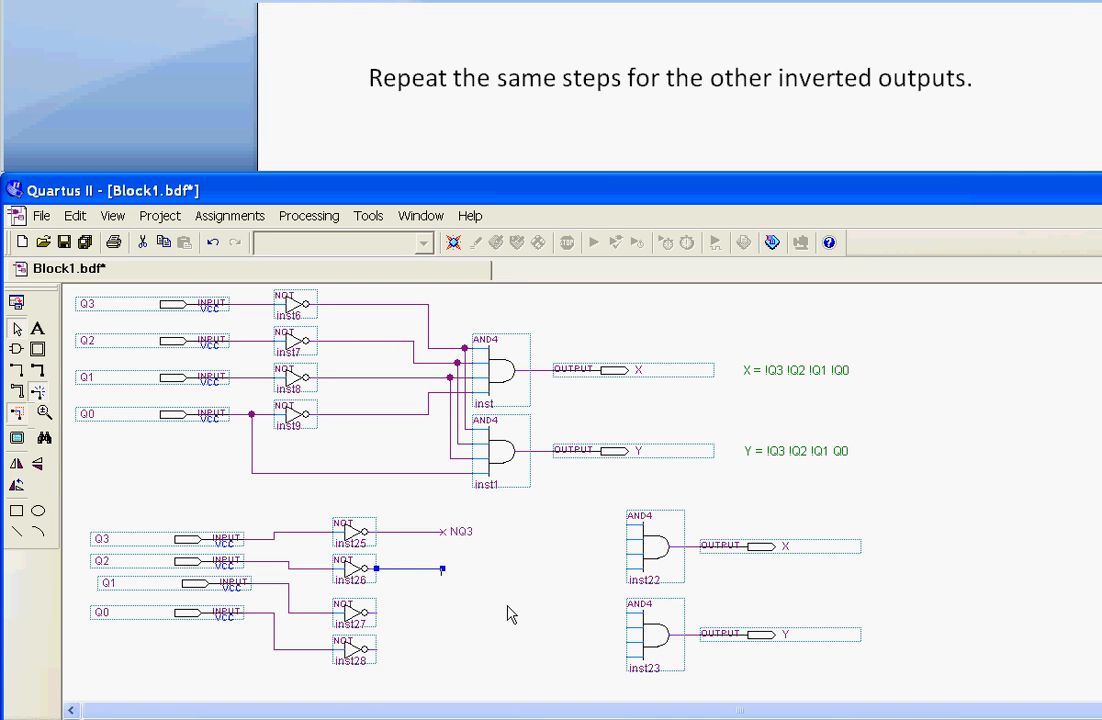
{"action": "type", "text": "Nq2"}
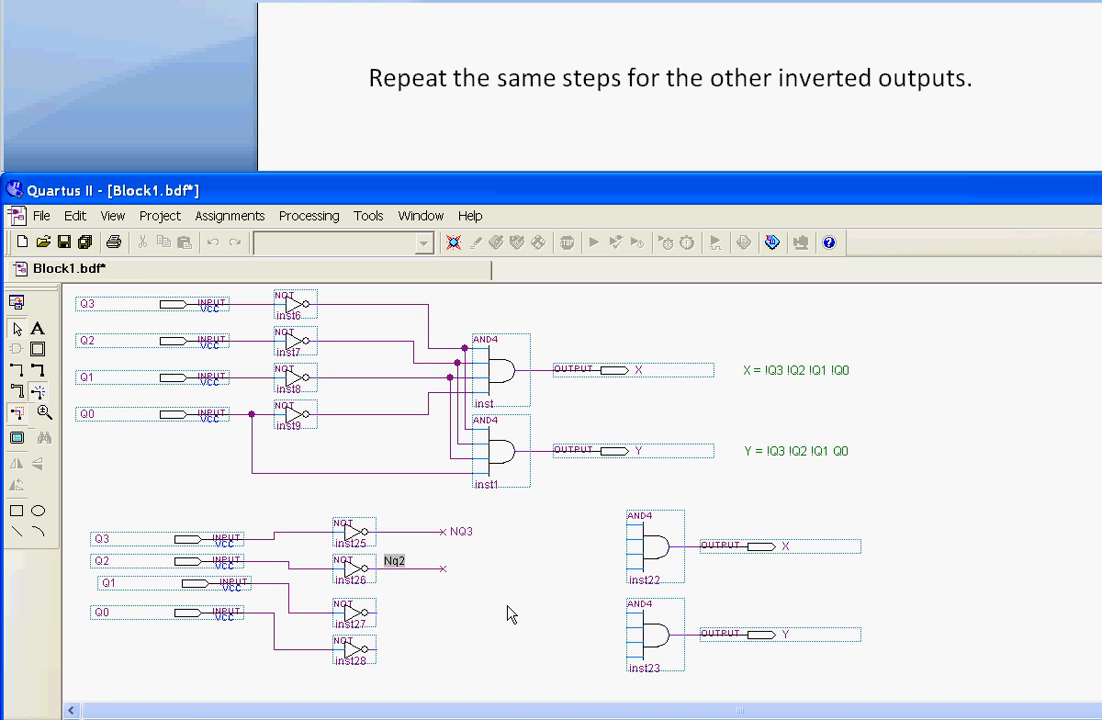
{"action": "key", "text": "BackSpace"}
{"action": "key", "text": "BackSpace"}
{"action": "type", "text": "Q2"}
Step: Move the NQ2 label beyond the open end of its wire, aligned beneath the NQ3 label
{"action": "left_click", "coordinate": [403, 562]}
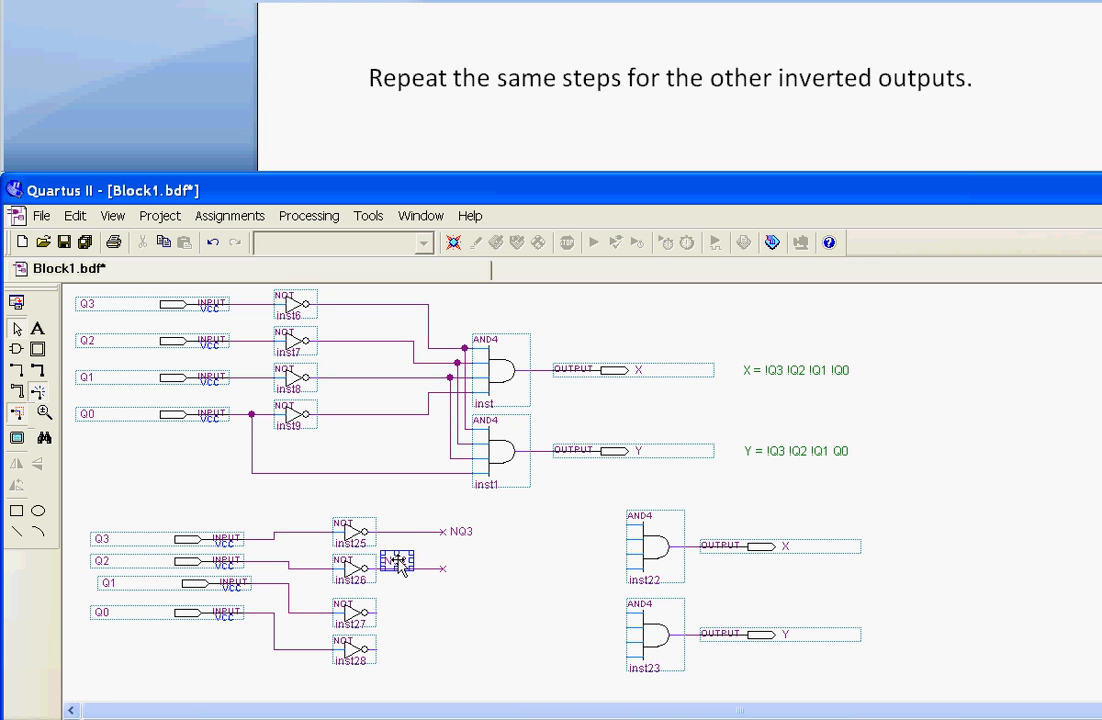
{"action": "key", "text": "Right"}
{"action": "key", "text": "Right"}
{"action": "key", "text": "Right"}
{"action": "key", "text": "Right"}
{"action": "key", "text": "Right"}
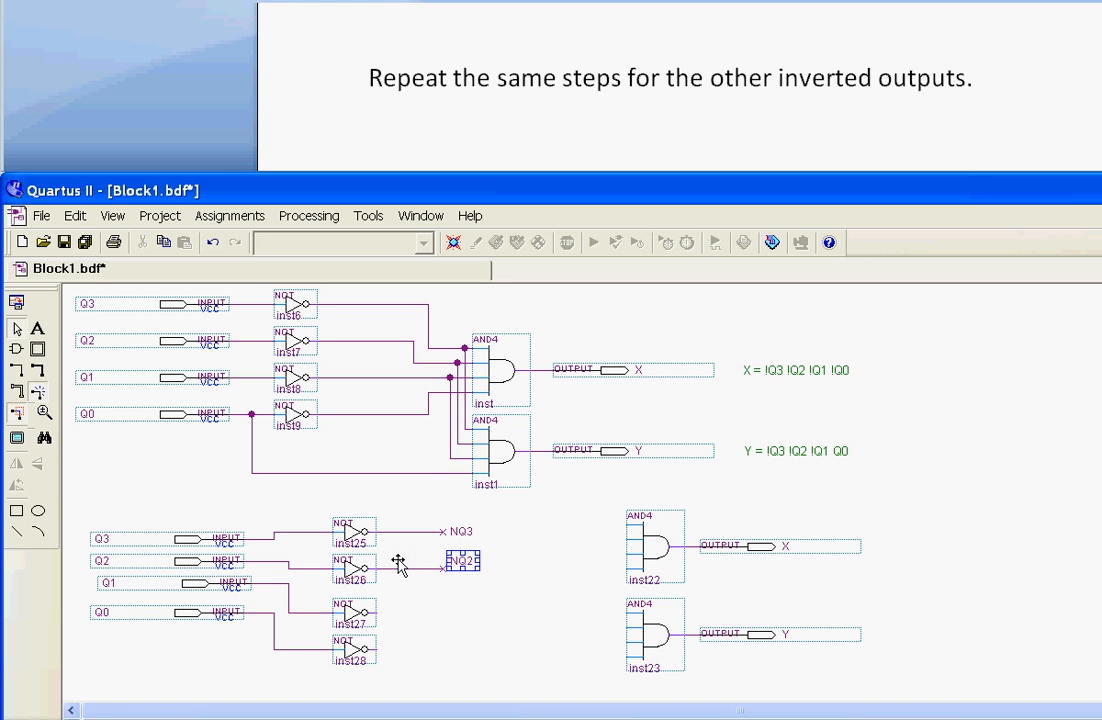
{"action": "key", "text": "Down"}
{"action": "left_click", "coordinate": [416, 620]}
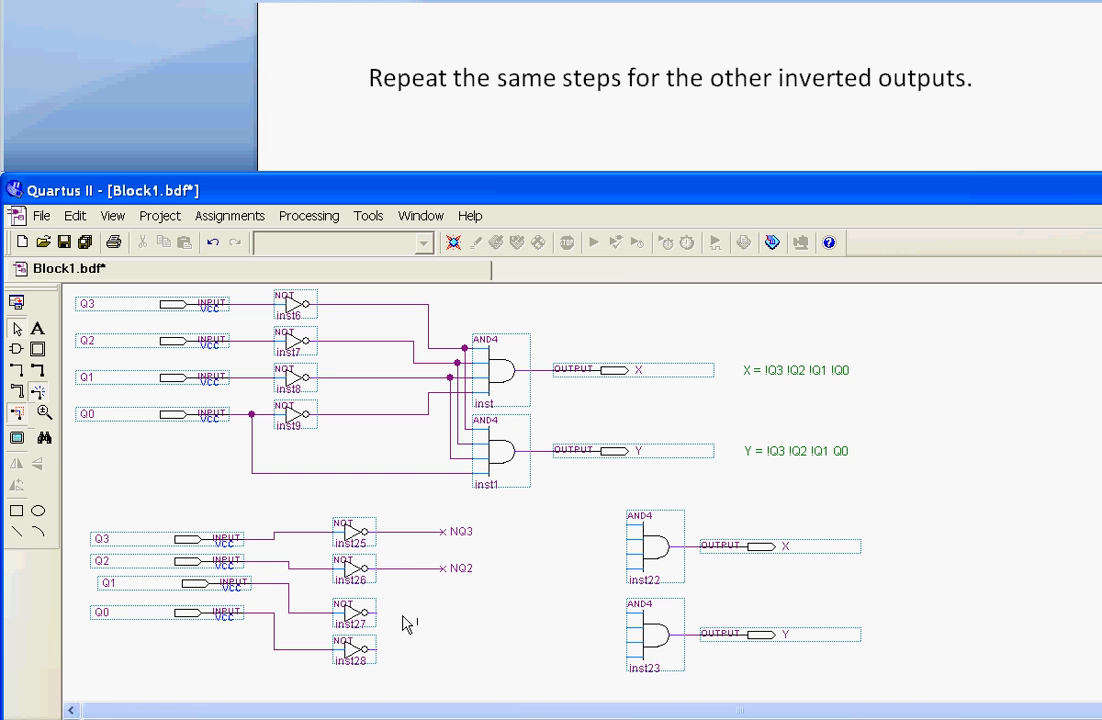
Step: Draw a short open-ended wire to the right from the new Q1 inverter's output and name it NQ1
{"action": "left_click_drag", "start_coordinate": [373, 612], "coordinate": [443, 612]}
{"action": "type", "text": "NQ1"}
{"action": "key", "text": "Return"}
Step: Move the NQ1 label beyond the open end of its wire, in line with the labels above
{"action": "key", "text": "Right"}
{"action": "key", "text": "Right"}
{"action": "key", "text": "Right"}
{"action": "key", "text": "Right"}
{"action": "key", "text": "Right"}
{"action": "key", "text": "Right"}
{"action": "key", "text": "Right"}
{"action": "key", "text": "Right"}
{"action": "key", "text": "Right"}
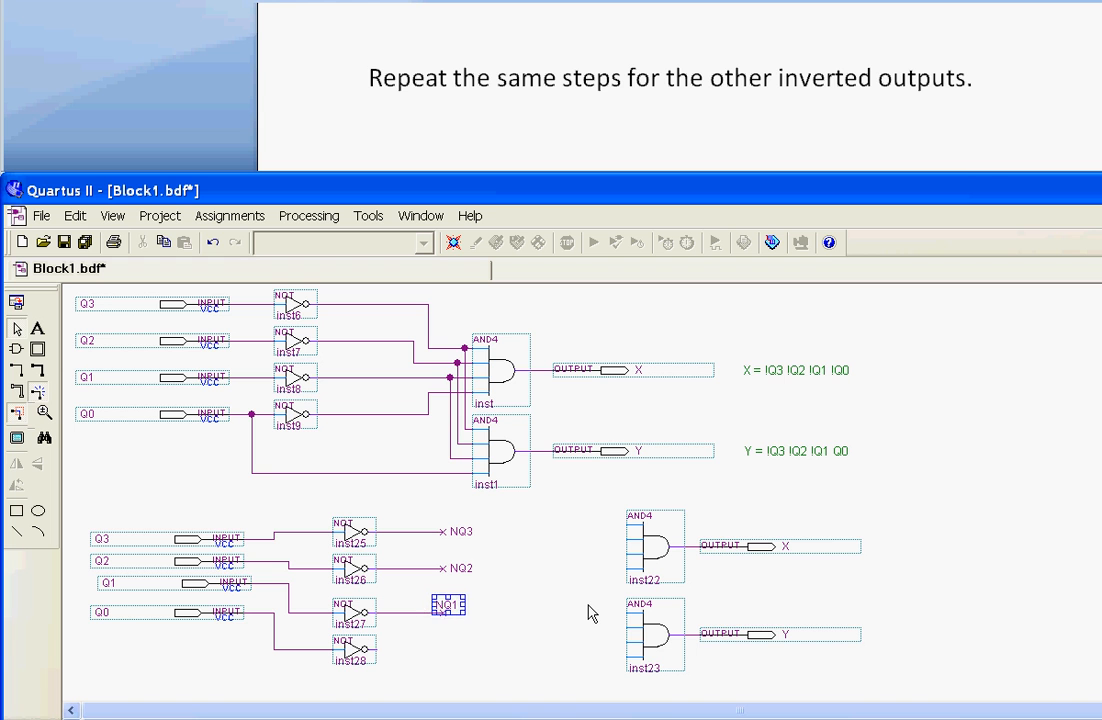
{"action": "left_click", "coordinate": [417, 675]}
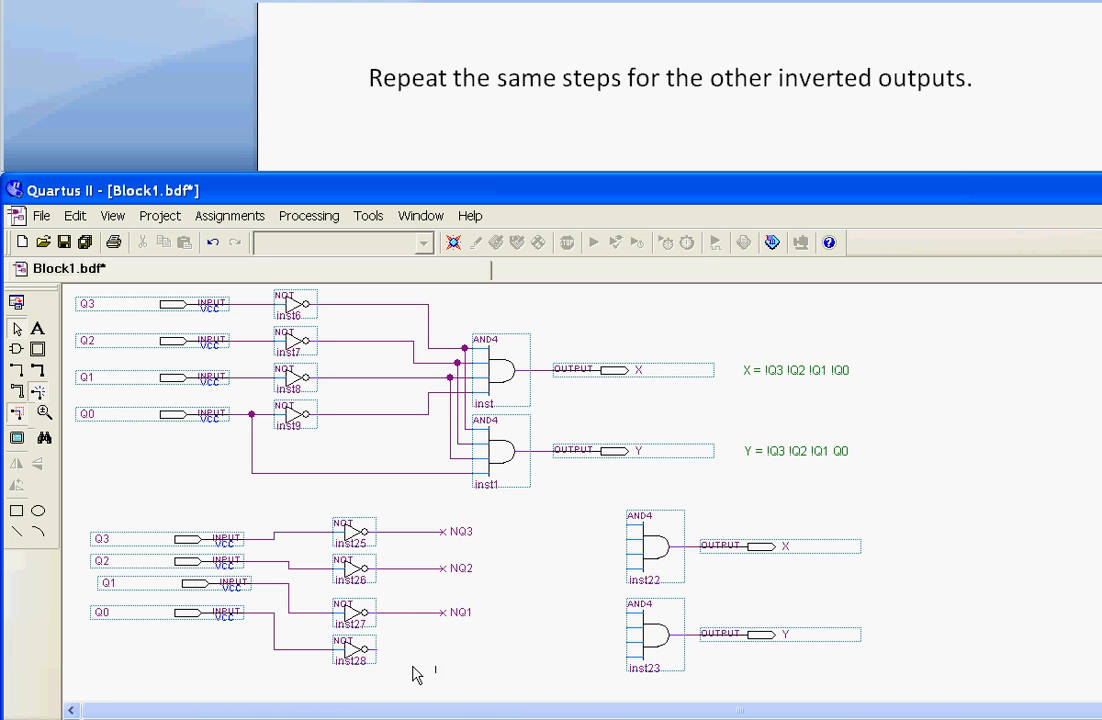
Step: Draw a short open-ended wire to the right from the new Q0 inverter's output and name it NQ0
{"action": "left_click_drag", "start_coordinate": [372, 650], "coordinate": [443, 650]}
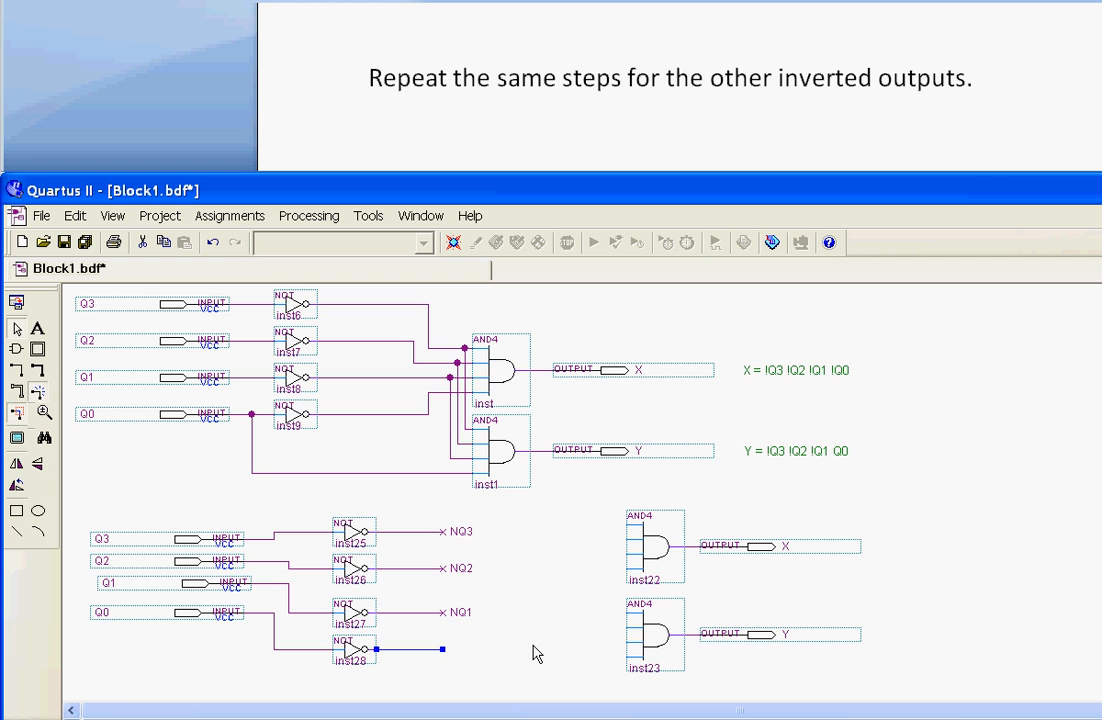
{"action": "type", "text": "N"}
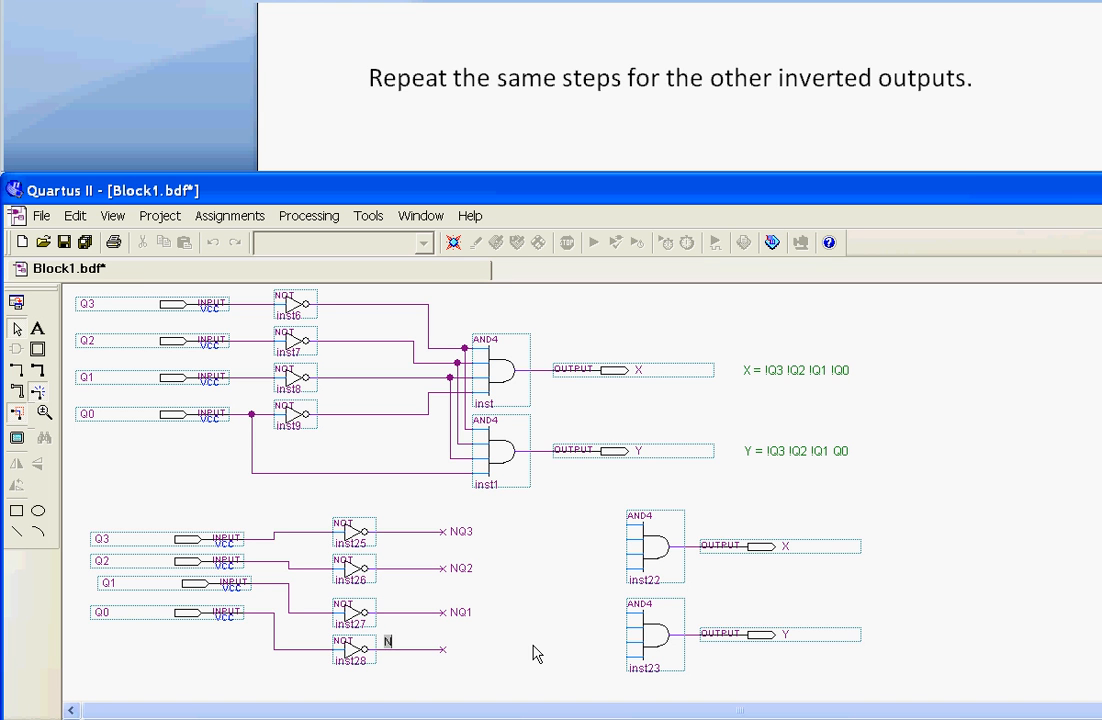
{"action": "type", "text": "Q"}
{"action": "left_click", "coordinate": [481, 663]}
Step: Move the NQ0 label beyond the open end of its wire, in line with the other inverted labels
{"action": "left_click", "coordinate": [403, 643]}
{"action": "key", "text": "Right"}
{"action": "key", "text": "Right"}
{"action": "key", "text": "Right"}
{"action": "key", "text": "Right"}
{"action": "key", "text": "Right"}
{"action": "key", "text": "Right"}
{"action": "key", "text": "Right"}
{"action": "key", "text": "Right"}
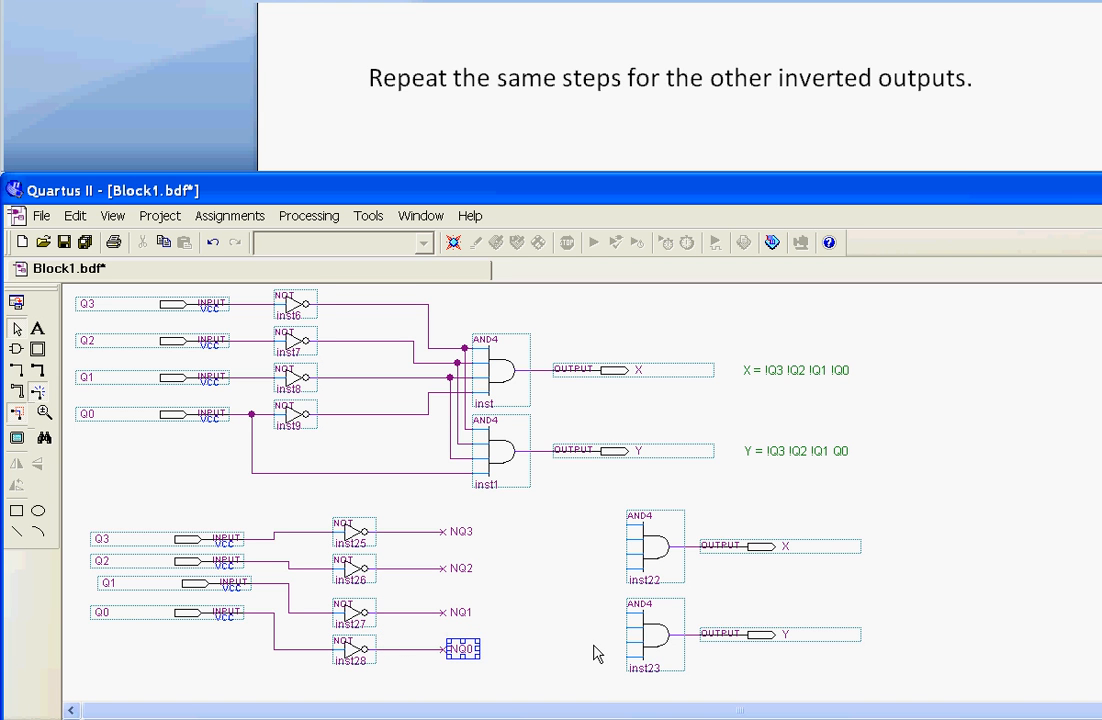
{"action": "left_click", "coordinate": [526, 509]}
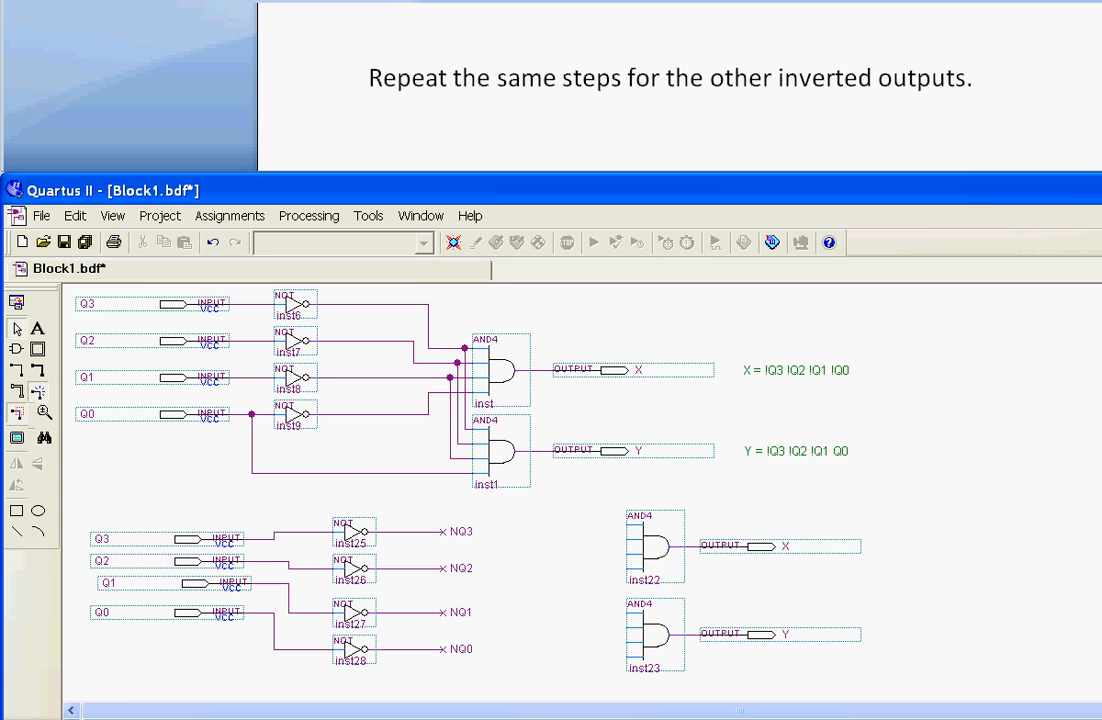
Step: Draw short open-ended wires to the left from all four inputs of both new AND4 gates driving X and Y
{"action": "scroll", "coordinate": [679, 87], "scroll_direction": "down", "scroll_amount": 3}
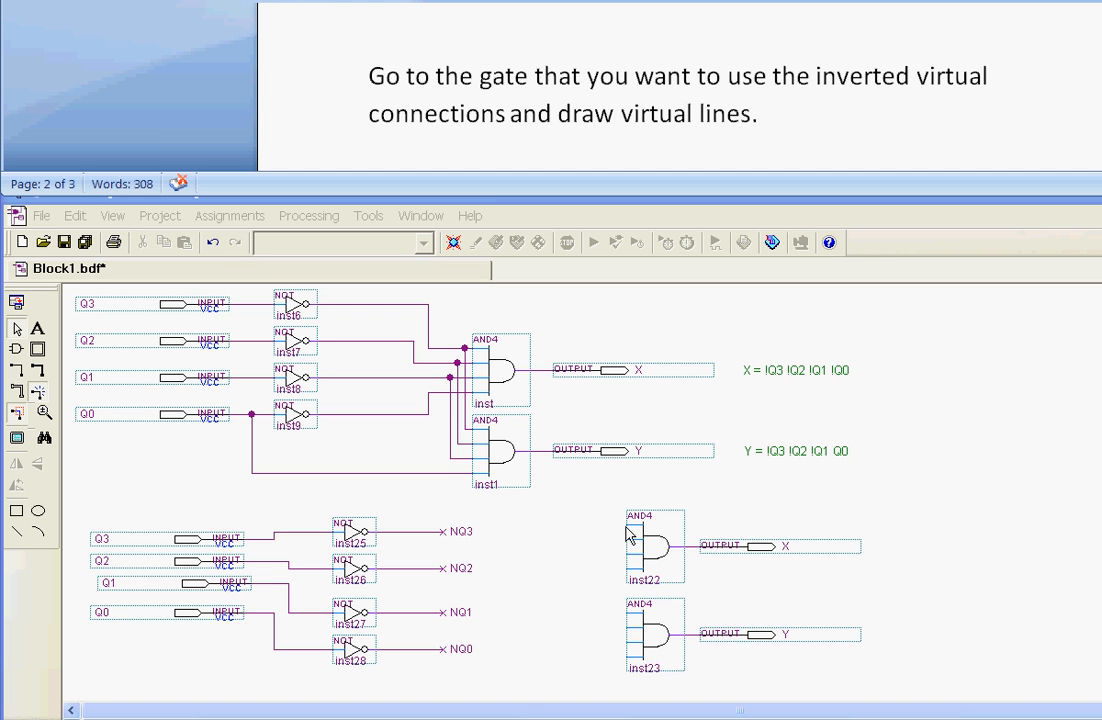
{"action": "mouse_move", "coordinate": [626, 524]}
{"action": "left_mouse_down"}
{"action": "mouse_move", "coordinate": [568, 522]}
{"action": "mouse_move", "coordinate": [567, 539]}
{"action": "mouse_move", "coordinate": [610, 554]}
{"action": "mouse_move", "coordinate": [565, 553]}
{"action": "mouse_move", "coordinate": [583, 569]}
{"action": "mouse_move", "coordinate": [567, 568]}
{"action": "left_mouse_up"}
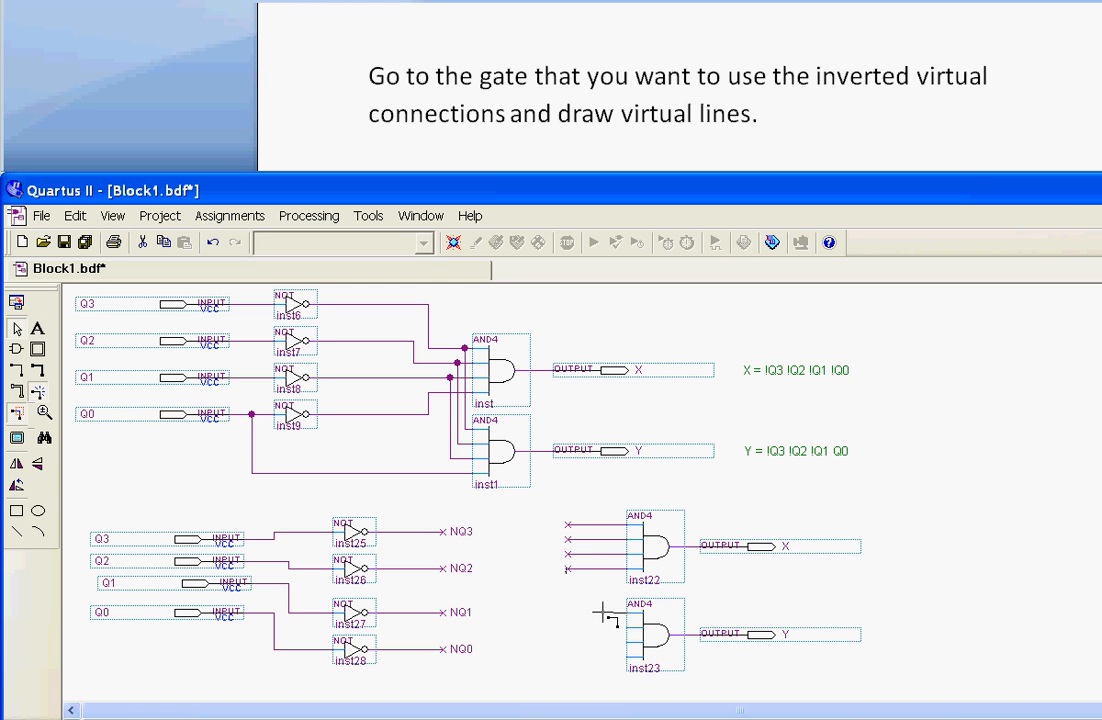
{"action": "left_click_drag", "start_coordinate": [627, 612], "coordinate": [575, 612]}
{"action": "left_click", "coordinate": [625, 632]}
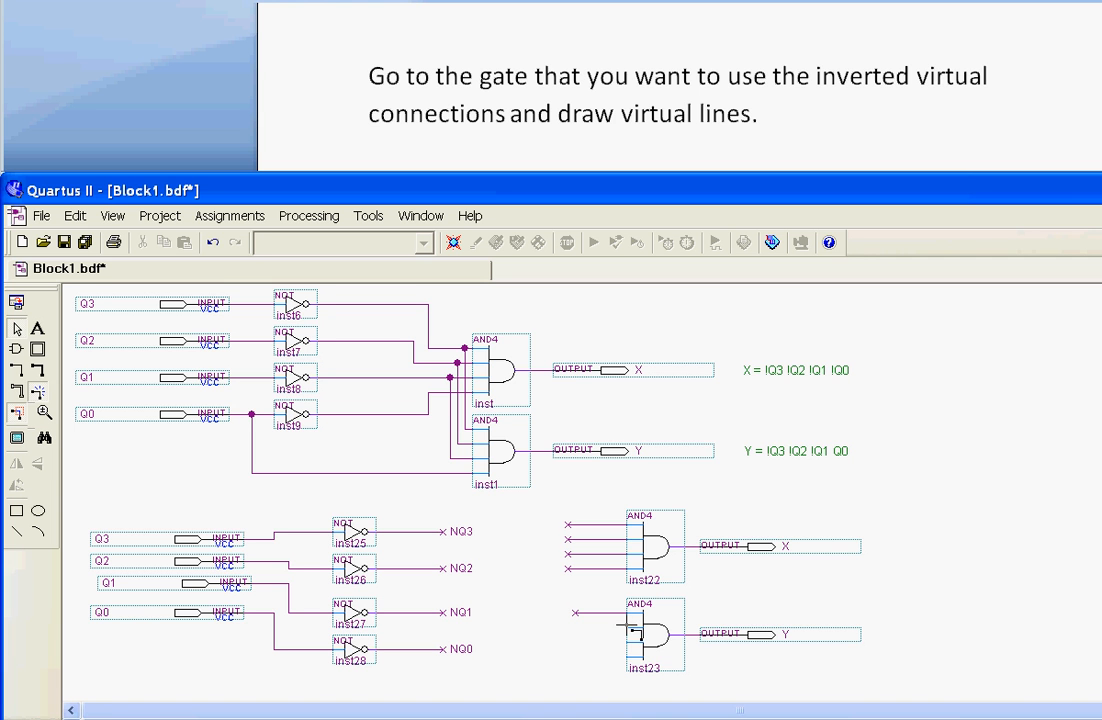
{"action": "mouse_move", "coordinate": [628, 627]}
{"action": "left_mouse_down"}
{"action": "mouse_move", "coordinate": [574, 627]}
{"action": "mouse_move", "coordinate": [581, 641]}
{"action": "mouse_move", "coordinate": [567, 642]}
{"action": "mouse_move", "coordinate": [610, 652]}
{"action": "mouse_move", "coordinate": [574, 656]}
{"action": "left_mouse_up"}
{"action": "left_click", "coordinate": [625, 640]}
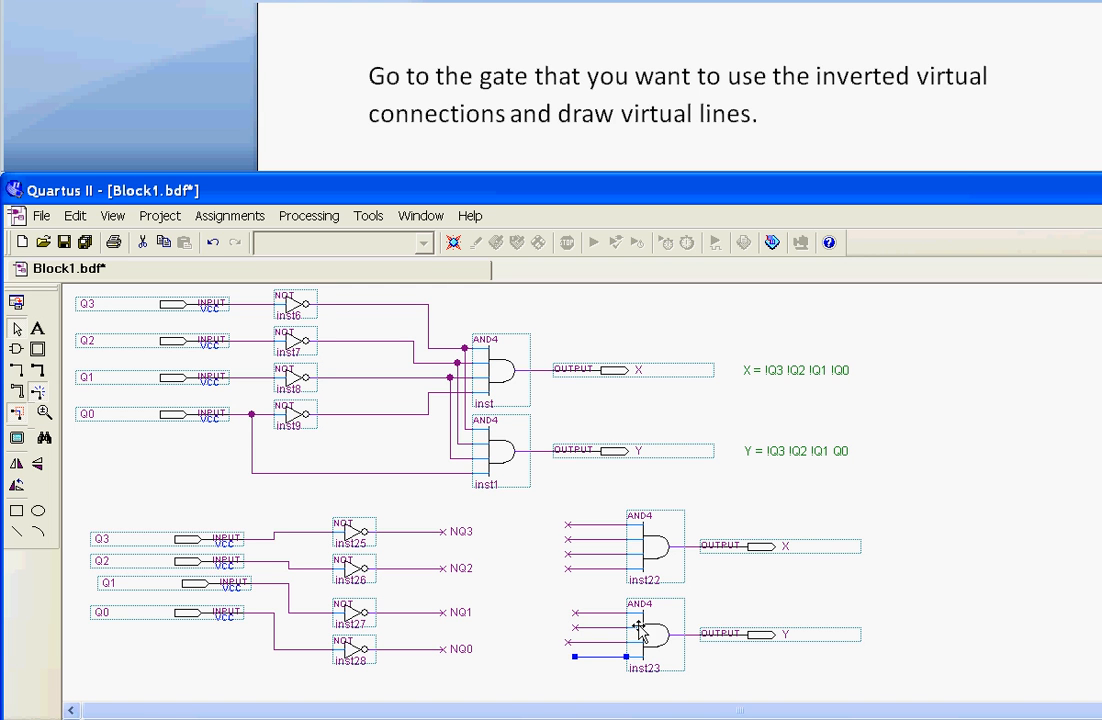
Step: Name the uppermost input wire of the new AND4 gate driving X NQ3
{"action": "left_click", "coordinate": [1100, 130]}
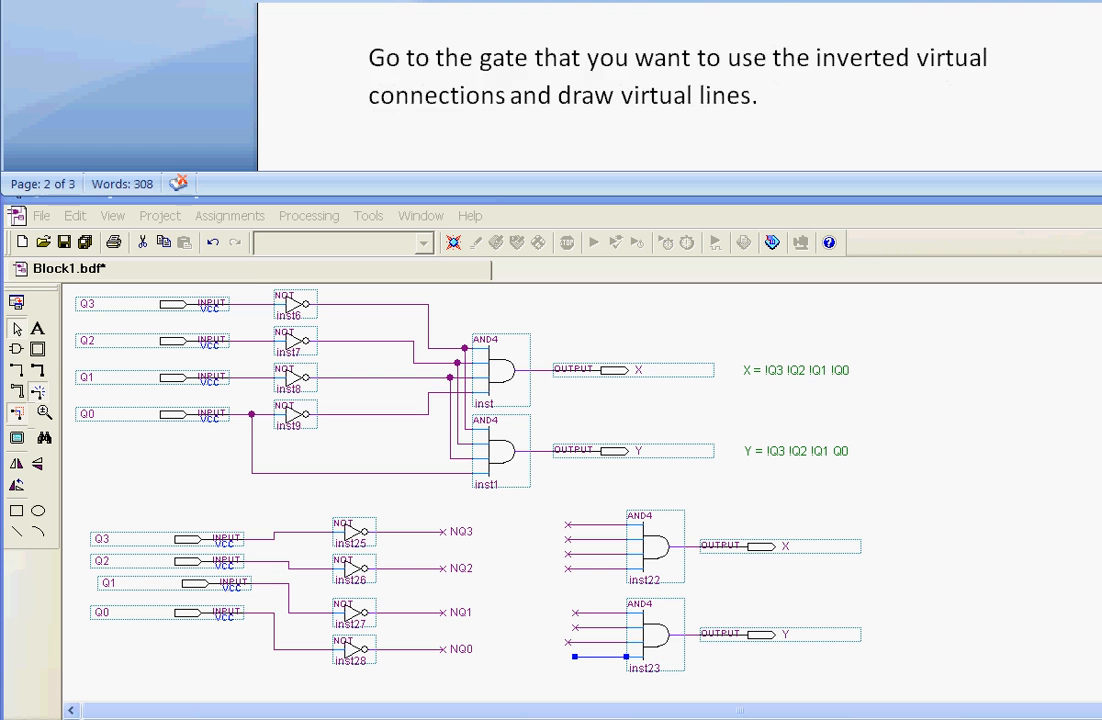
{"action": "scroll", "coordinate": [680, 88], "scroll_direction": "down", "scroll_amount": 3}
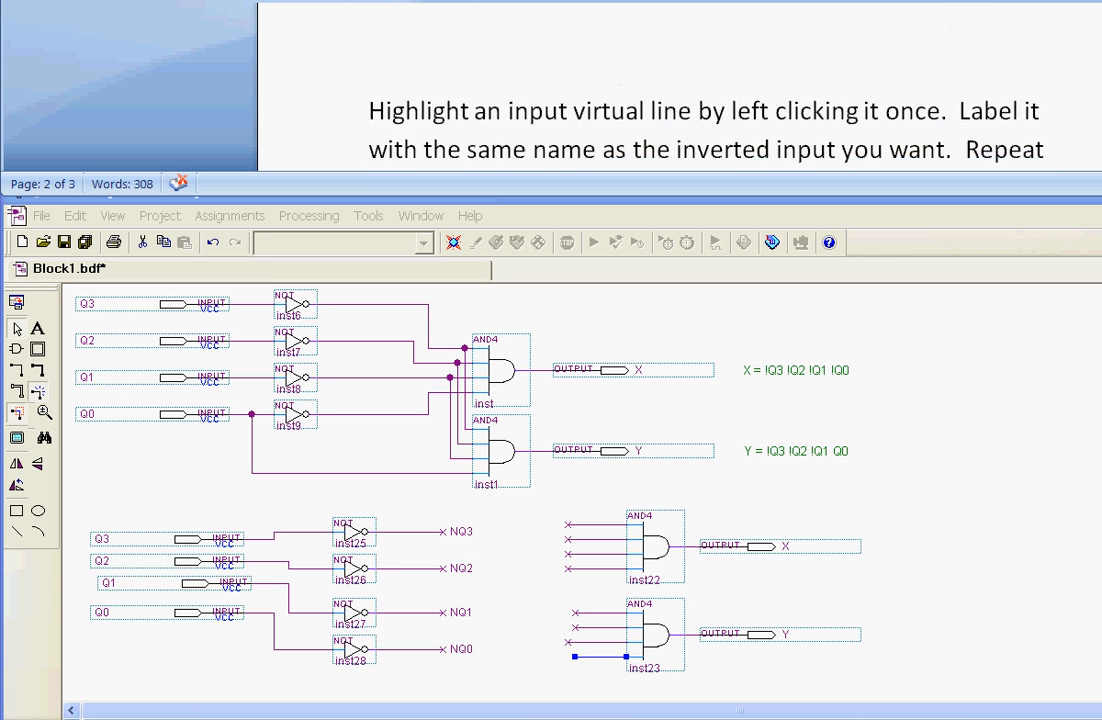
{"action": "scroll", "coordinate": [680, 88], "scroll_direction": "down", "scroll_amount": 2}
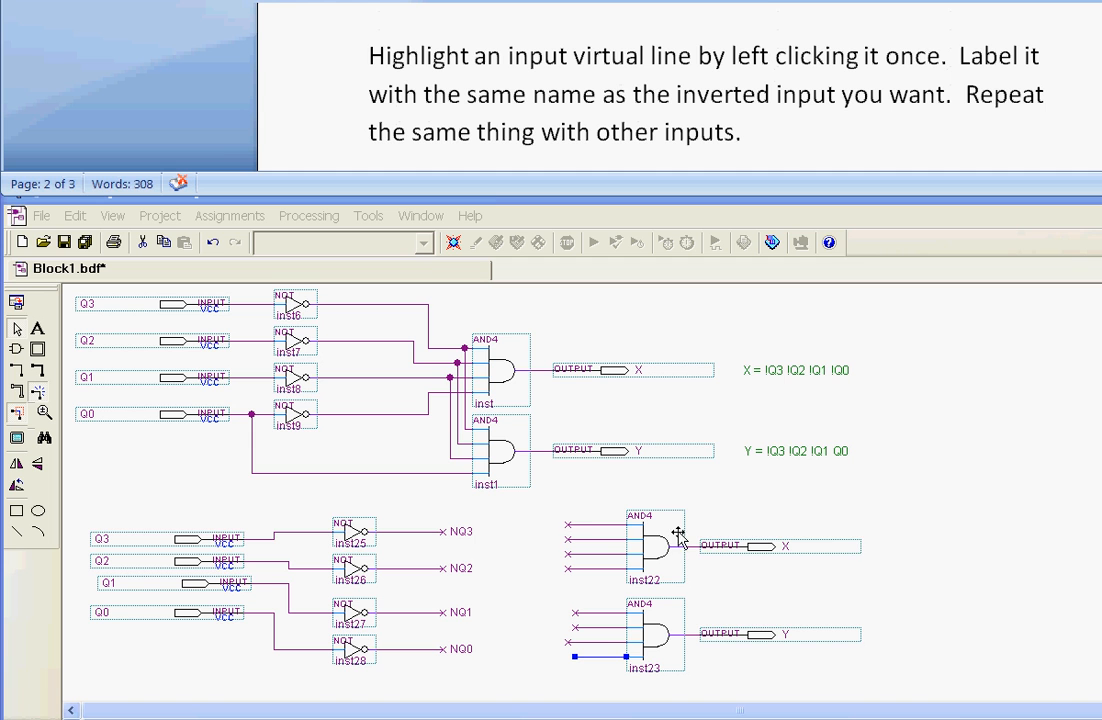
{"action": "left_click", "coordinate": [599, 526]}
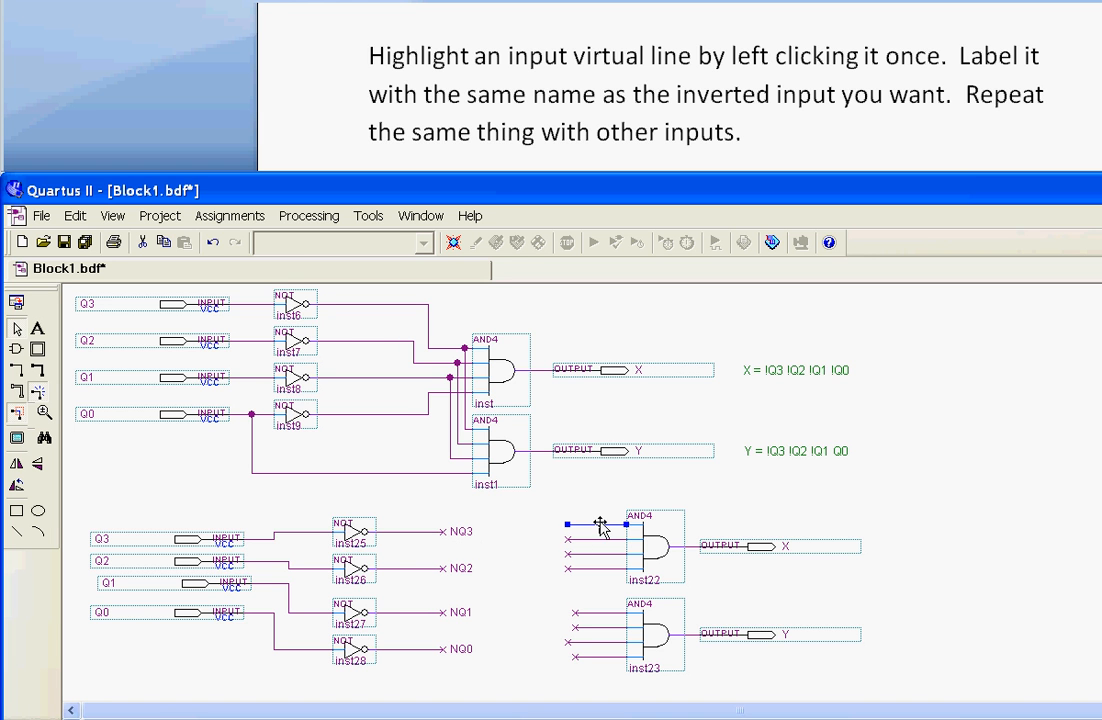
{"action": "type", "text": "NQ3"}
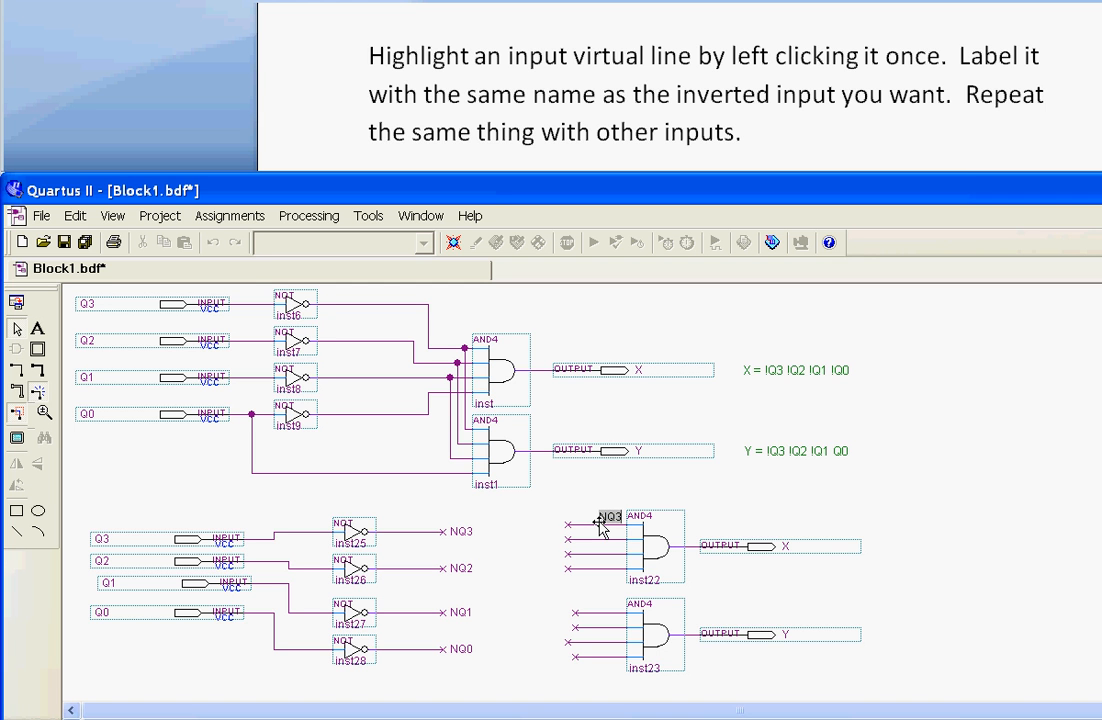
Step: Move the NQ3 label of the gate driving X beyond the open end of its wire, level with the wire
{"action": "key", "text": "Return"}
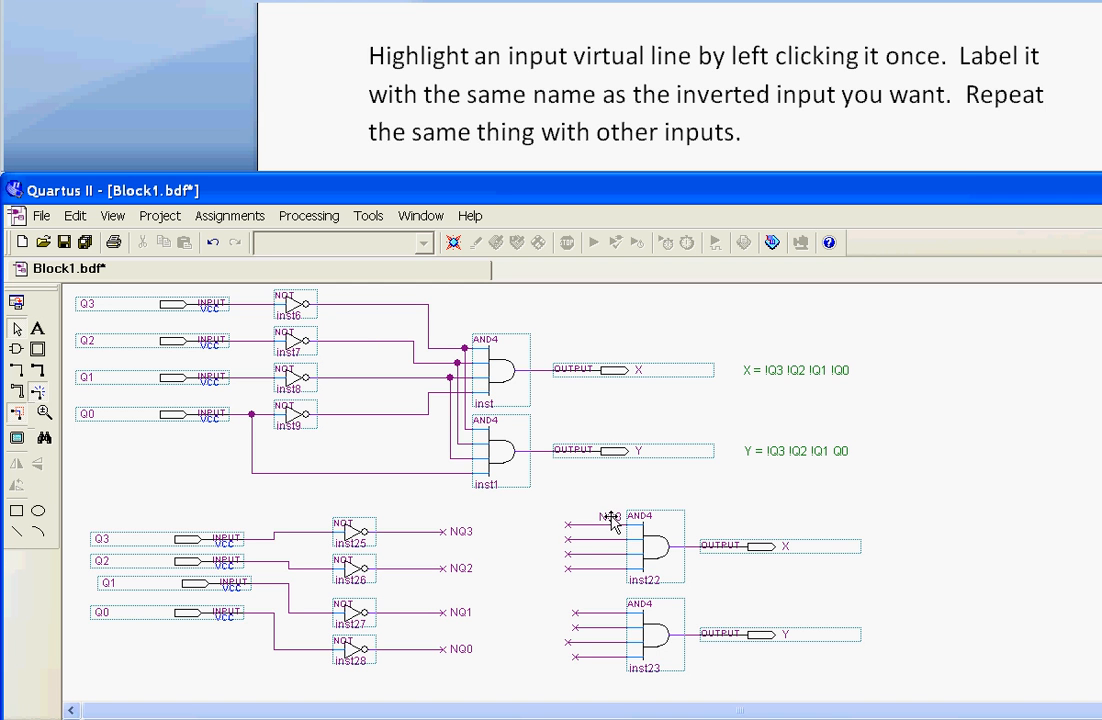
{"action": "left_click", "coordinate": [611, 517]}
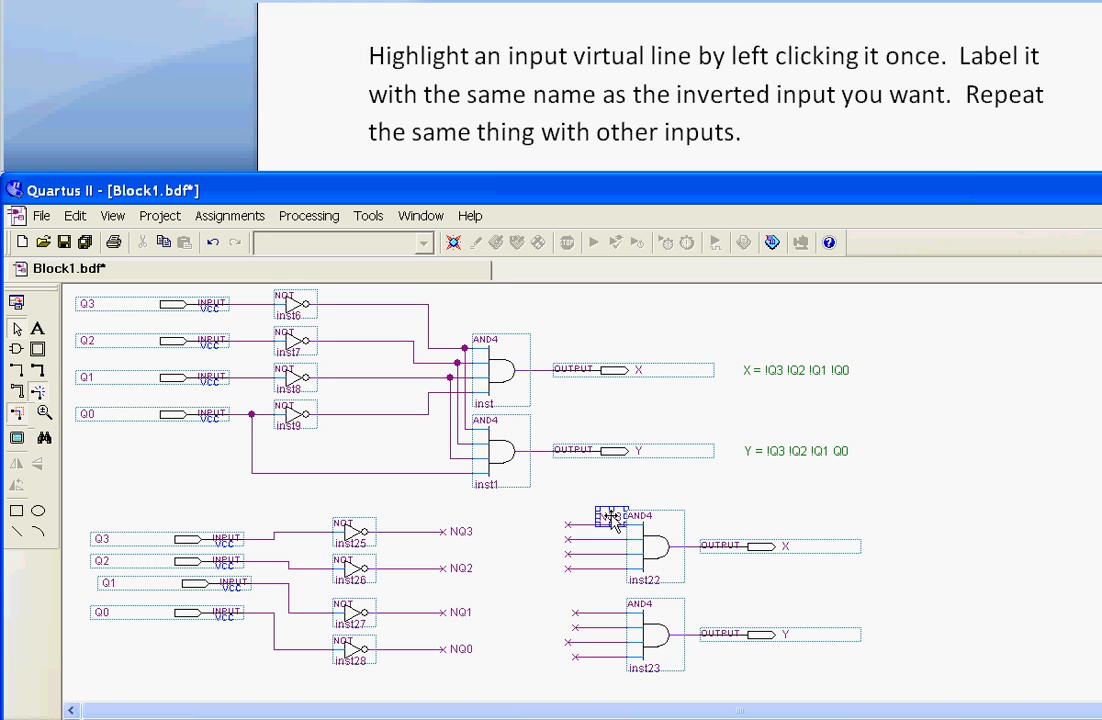
{"action": "key", "text": "Left"}
{"action": "key", "text": "Left"}
{"action": "key", "text": "Left"}
{"action": "key", "text": "Left"}
{"action": "key", "text": "Left"}
{"action": "key", "text": "Left"}
{"action": "key", "text": "Left"}
{"action": "key", "text": "Left"}
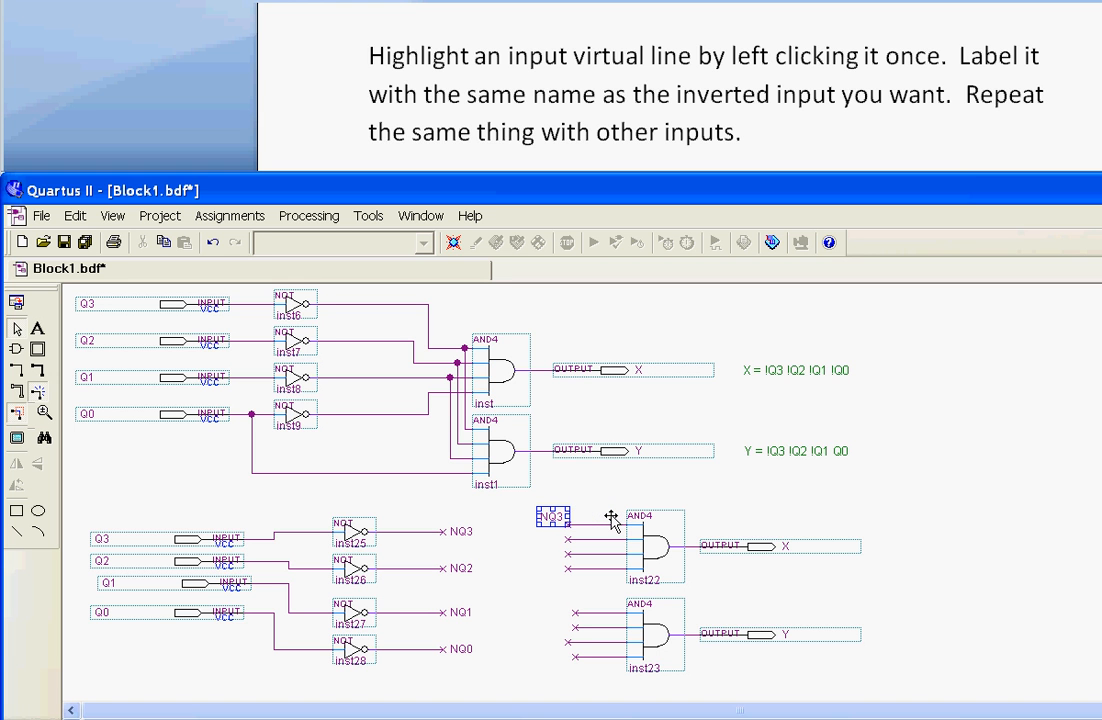
{"action": "key", "text": "Down"}
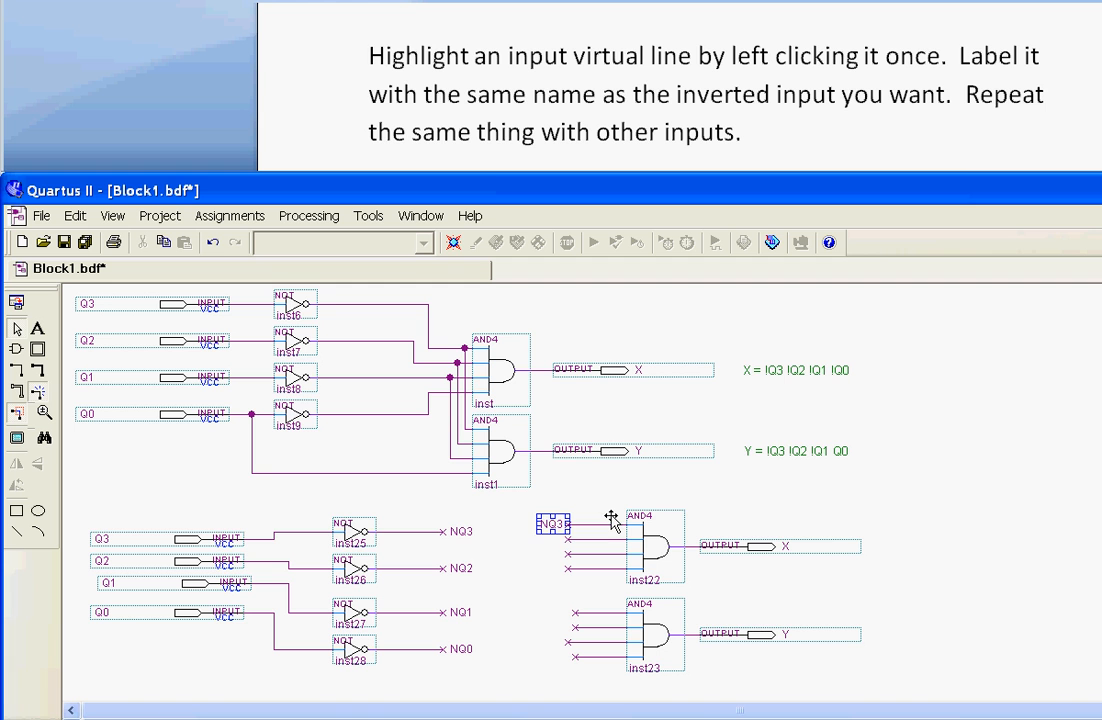
{"action": "left_click", "coordinate": [612, 514]}
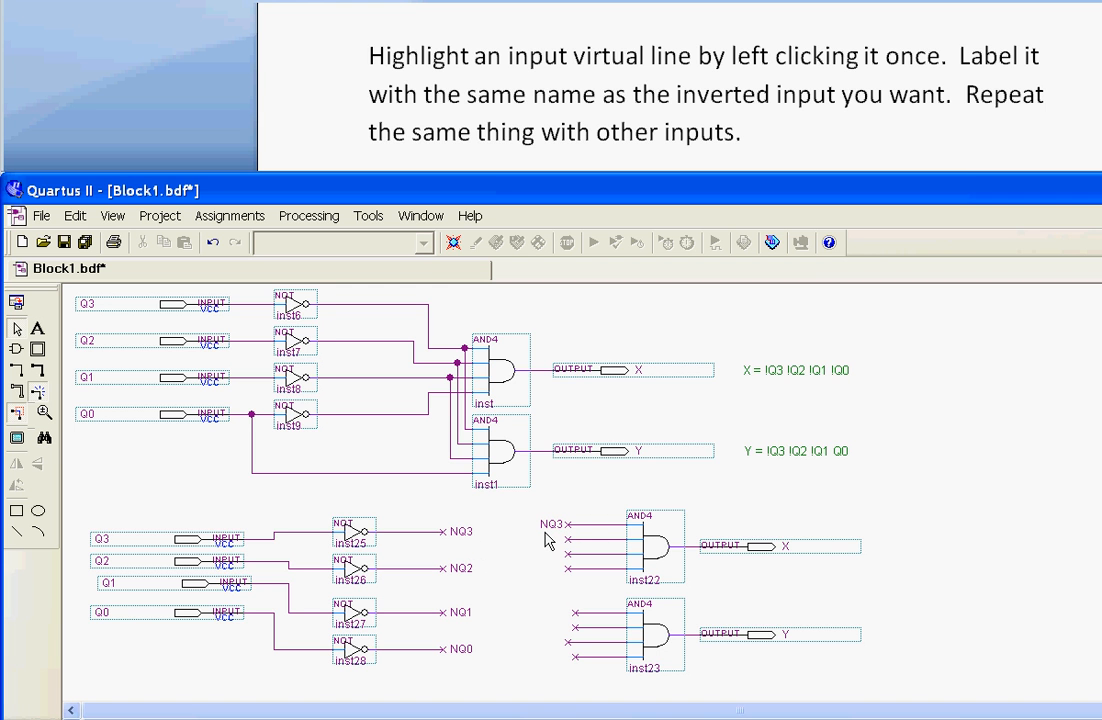
Step: Name the second input wire of the new AND4 gate driving X NQ2 and move the label beyond its open end
{"action": "left_click", "coordinate": [598, 539]}
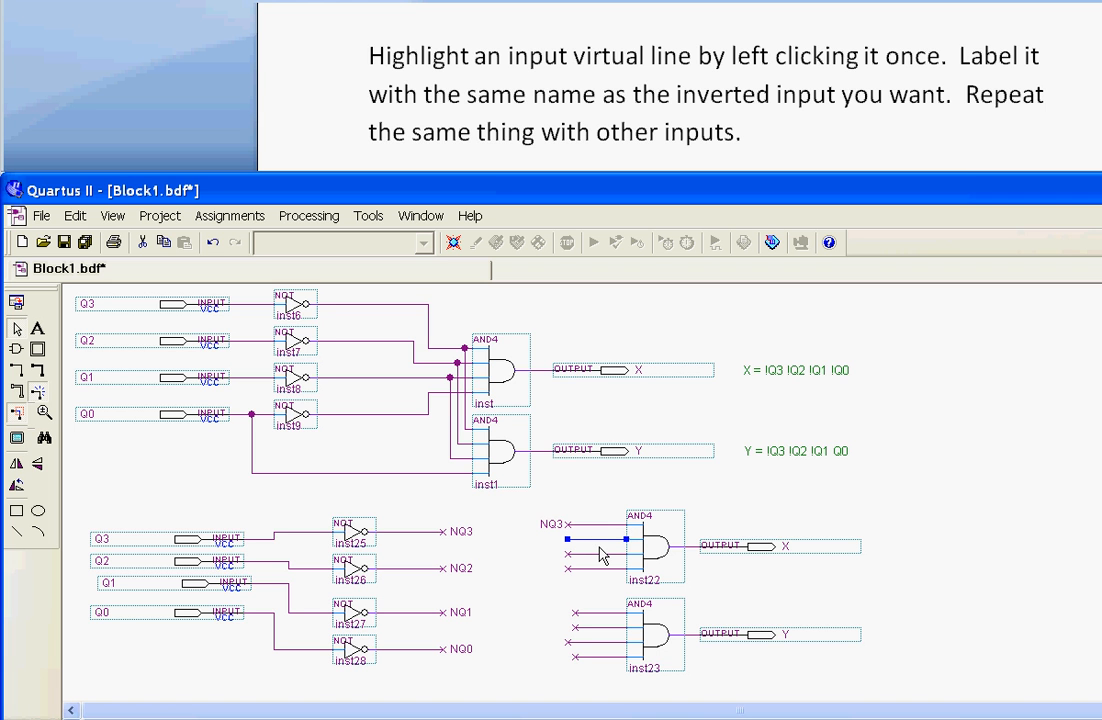
{"action": "type", "text": "N"}
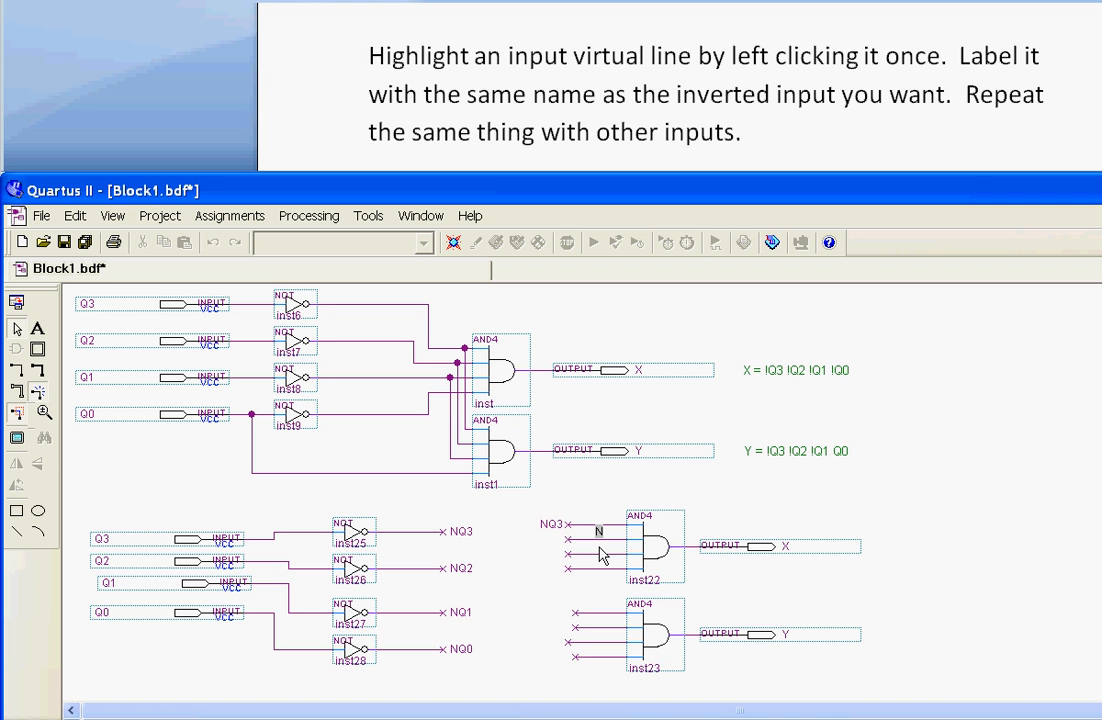
{"action": "type", "text": "Q2"}
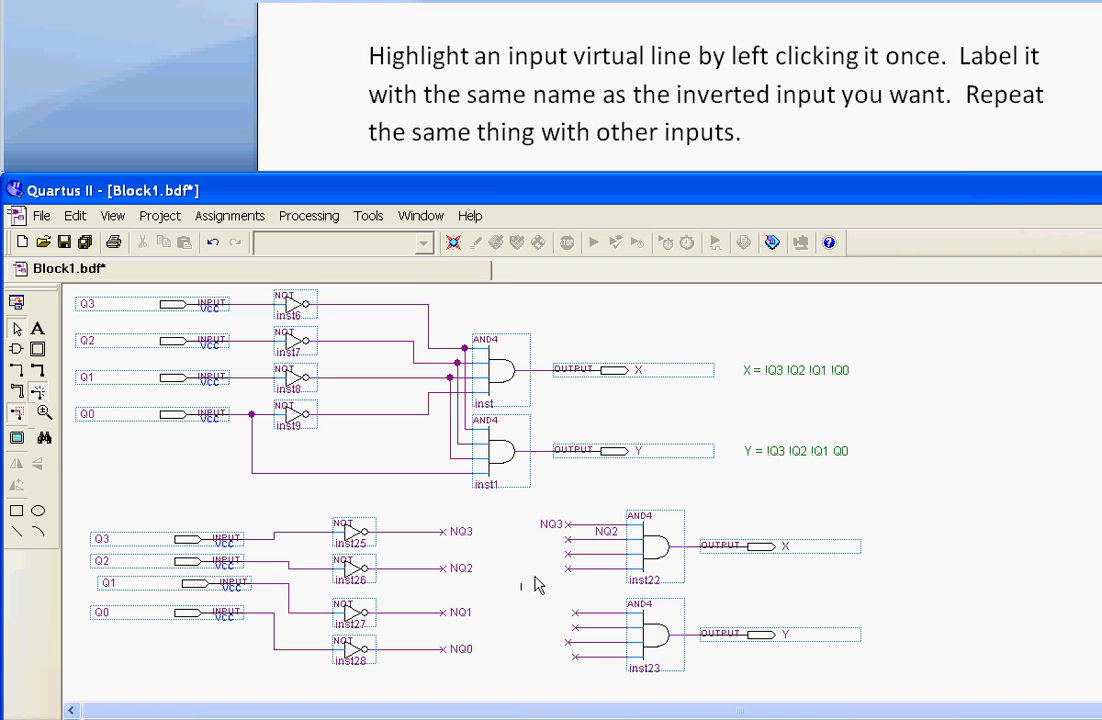
{"action": "left_click", "coordinate": [610, 538]}
{"action": "key", "text": "Left"}
{"action": "key", "text": "Left"}
{"action": "key", "text": "Left"}
{"action": "key", "text": "Left"}
{"action": "key", "text": "Left"}
{"action": "key", "text": "Left"}
{"action": "key", "text": "Left"}
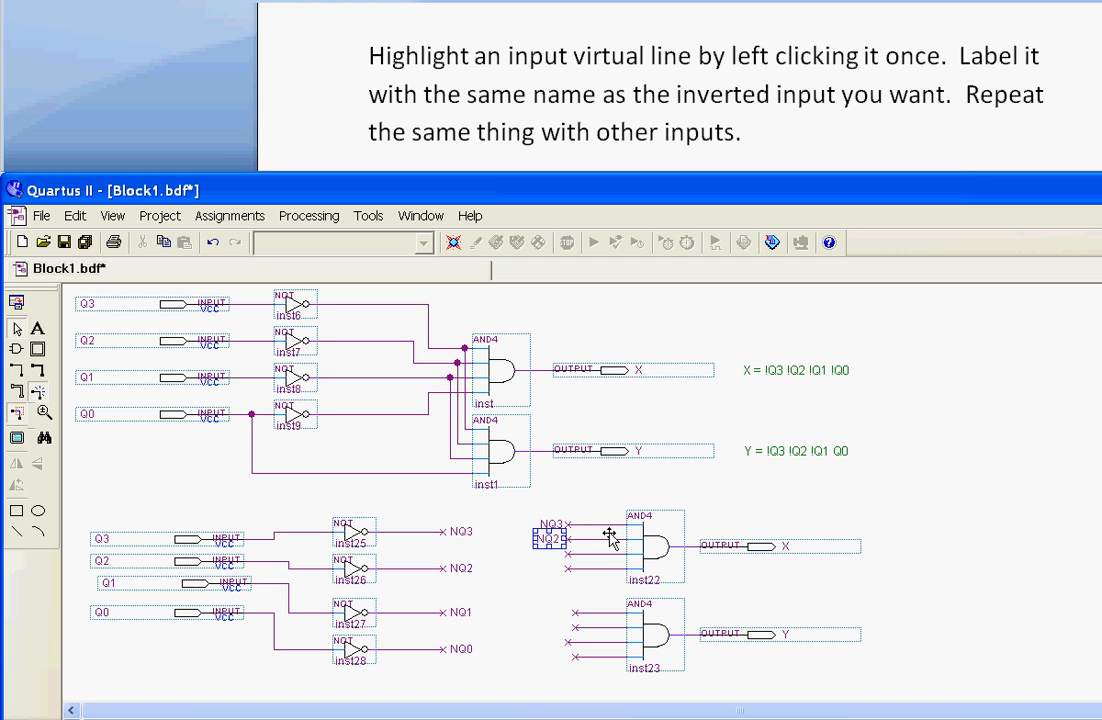
Step: Name the third input wire of the new AND4 gate driving X NQ1 and place the label beyond its open end
{"action": "left_click", "coordinate": [591, 553]}
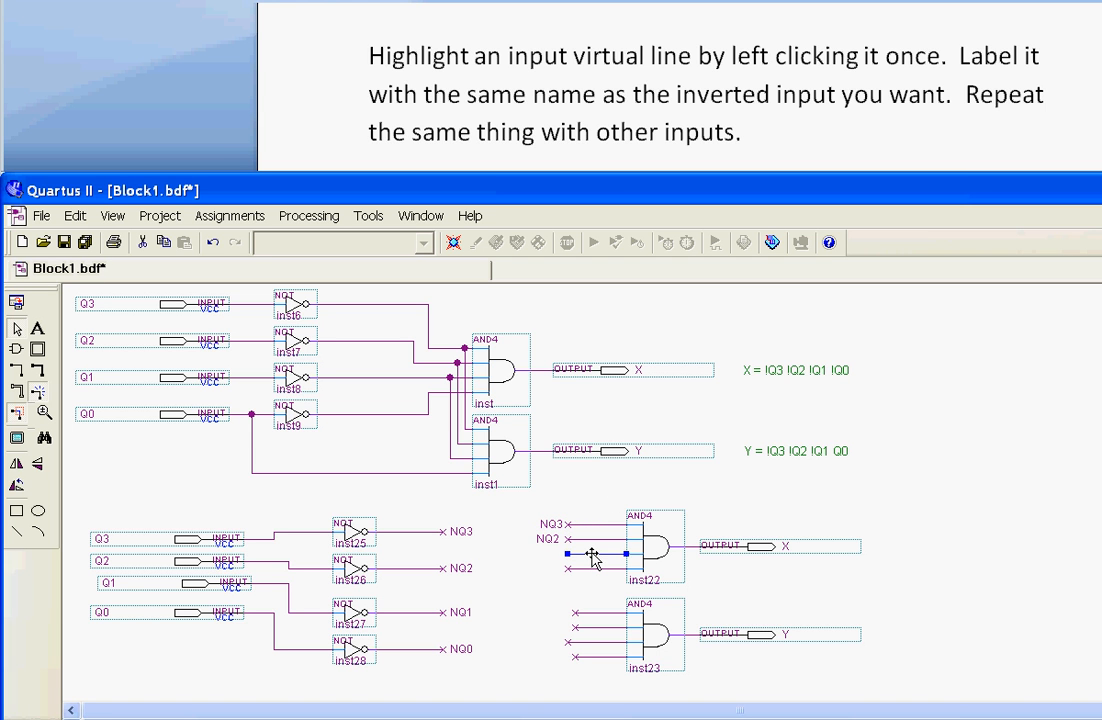
{"action": "type", "text": "NQ"}
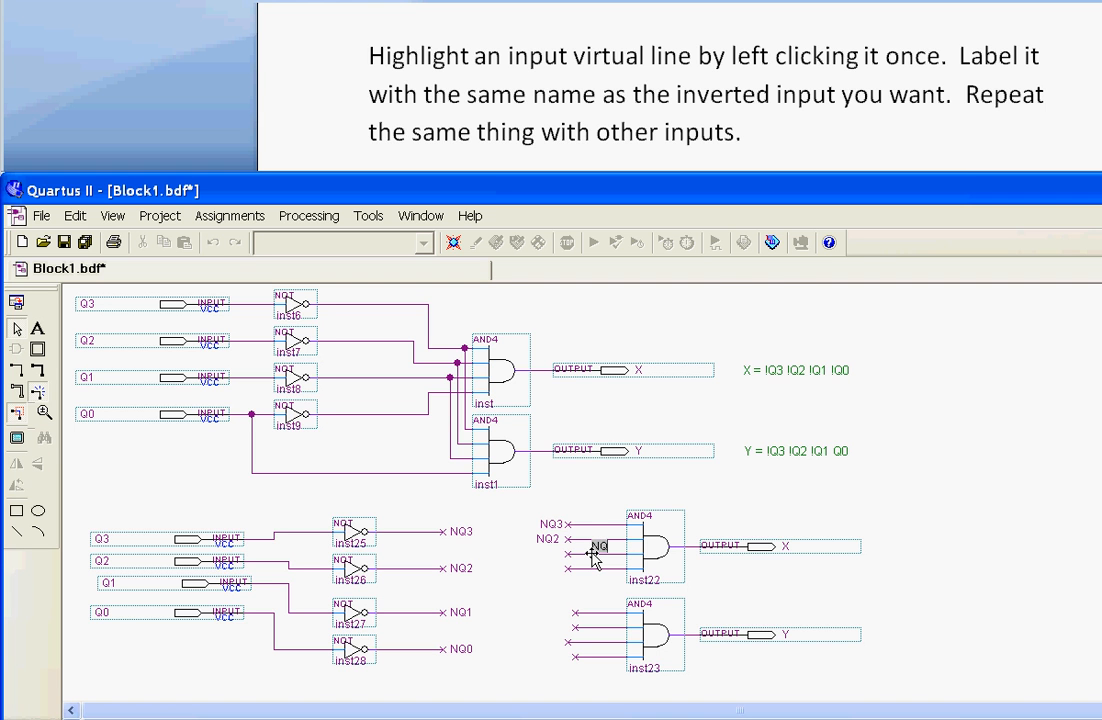
{"action": "type", "text": "1"}
{"action": "left_click", "coordinate": [610, 555]}
{"action": "key", "text": "Left"}
{"action": "key", "text": "Left"}
{"action": "key", "text": "Left"}
{"action": "key", "text": "Left"}
{"action": "key", "text": "Left"}
{"action": "key", "text": "Left"}
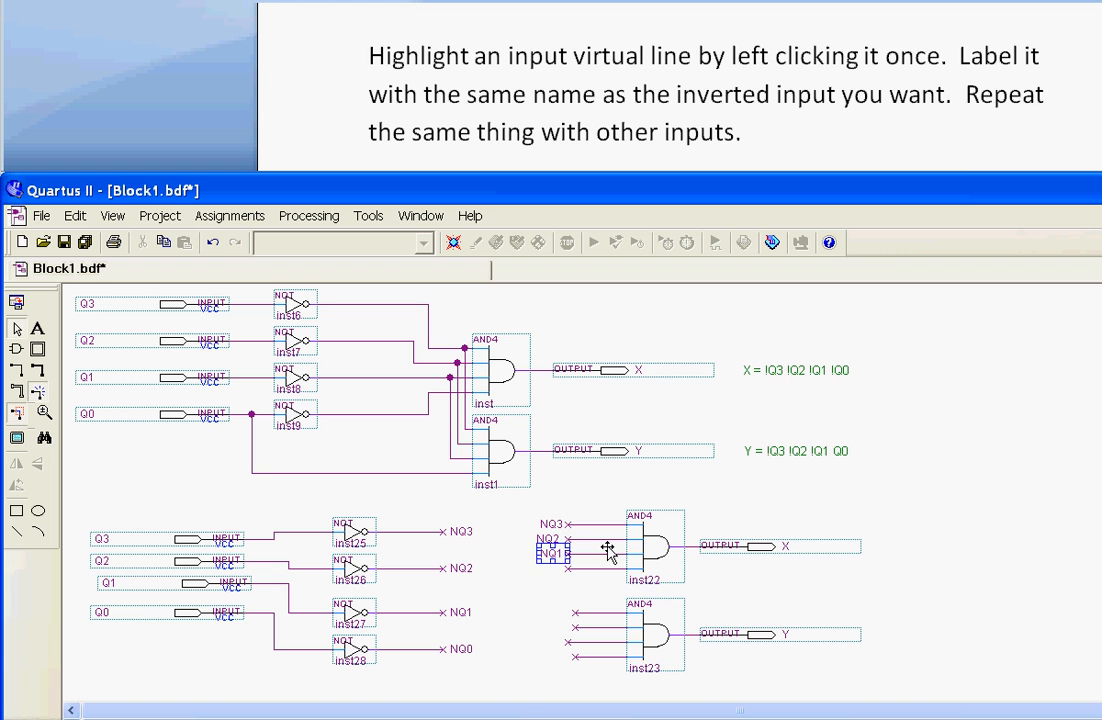
Step: Name the lowest input wire of the new AND4 gate driving X NQ0 and align the label beyond its open end
{"action": "left_click", "coordinate": [596, 568]}
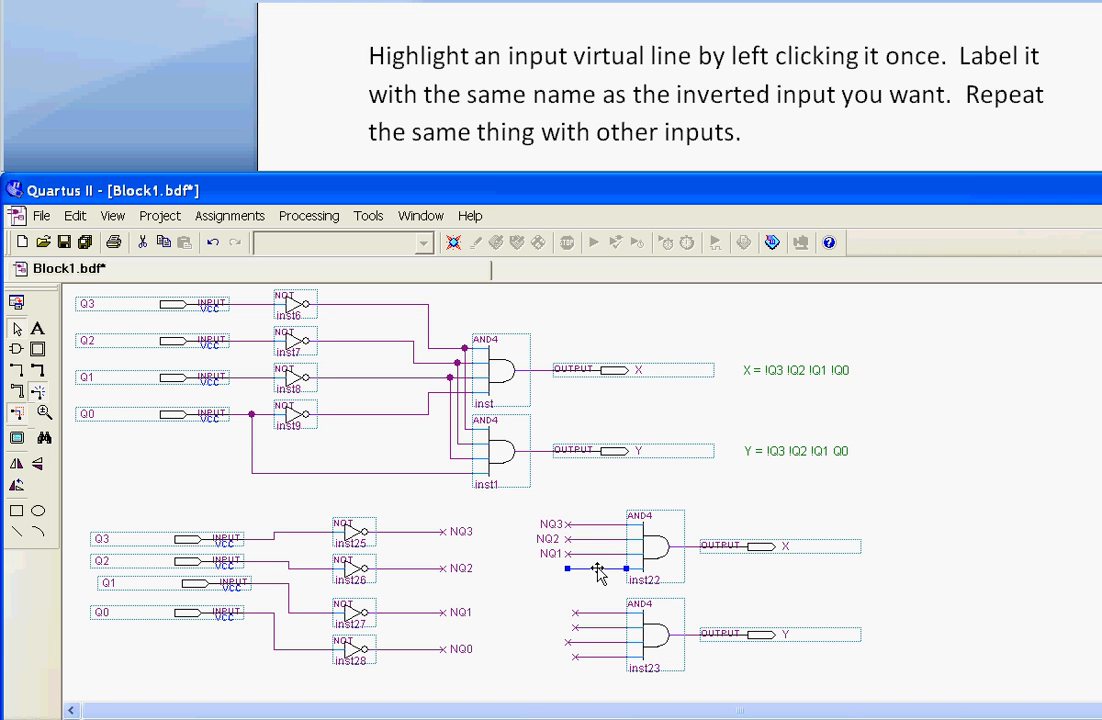
{"action": "type", "text": "NQ"}
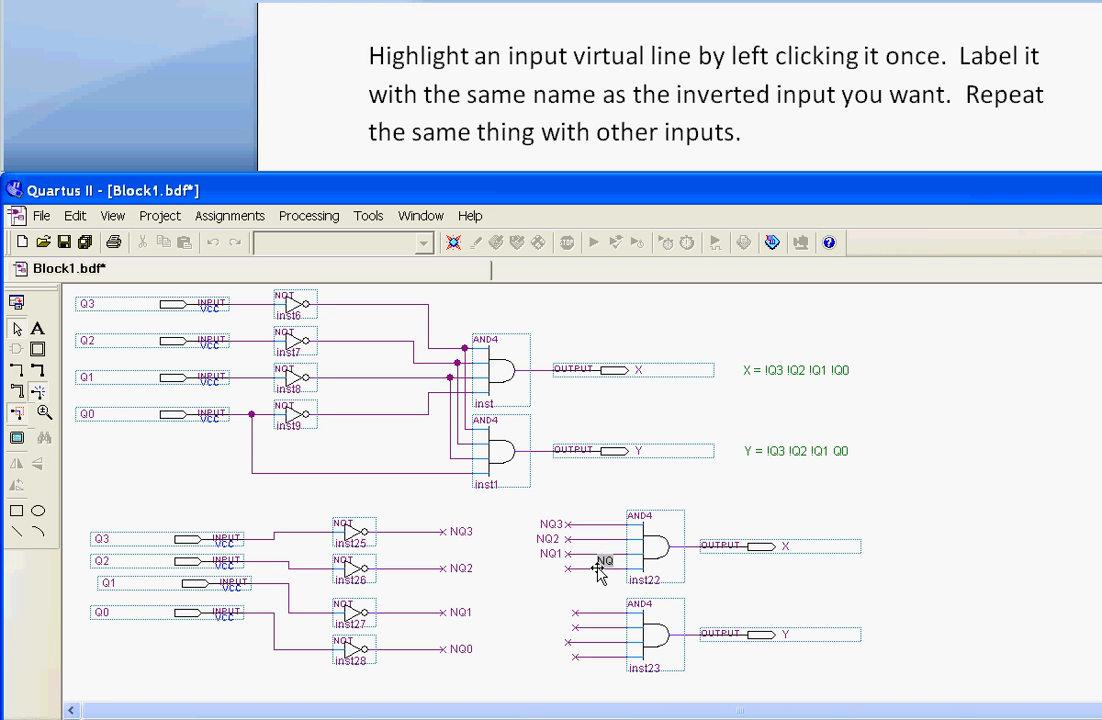
{"action": "type", "text": "0"}
{"action": "key", "text": "Return"}
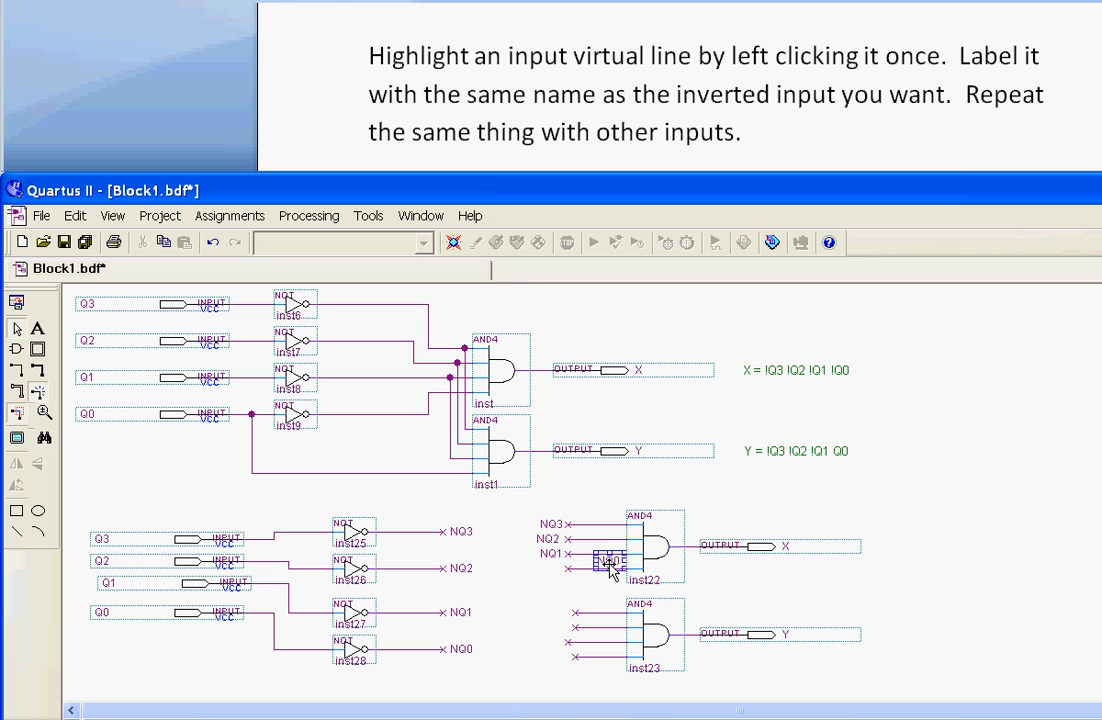
{"action": "key", "text": "Left"}
{"action": "key", "text": "Left"}
{"action": "key", "text": "Left"}
{"action": "key", "text": "Left"}
{"action": "key", "text": "Left"}
{"action": "key", "text": "Left"}
{"action": "key", "text": "Left"}
{"action": "key", "text": "Left"}
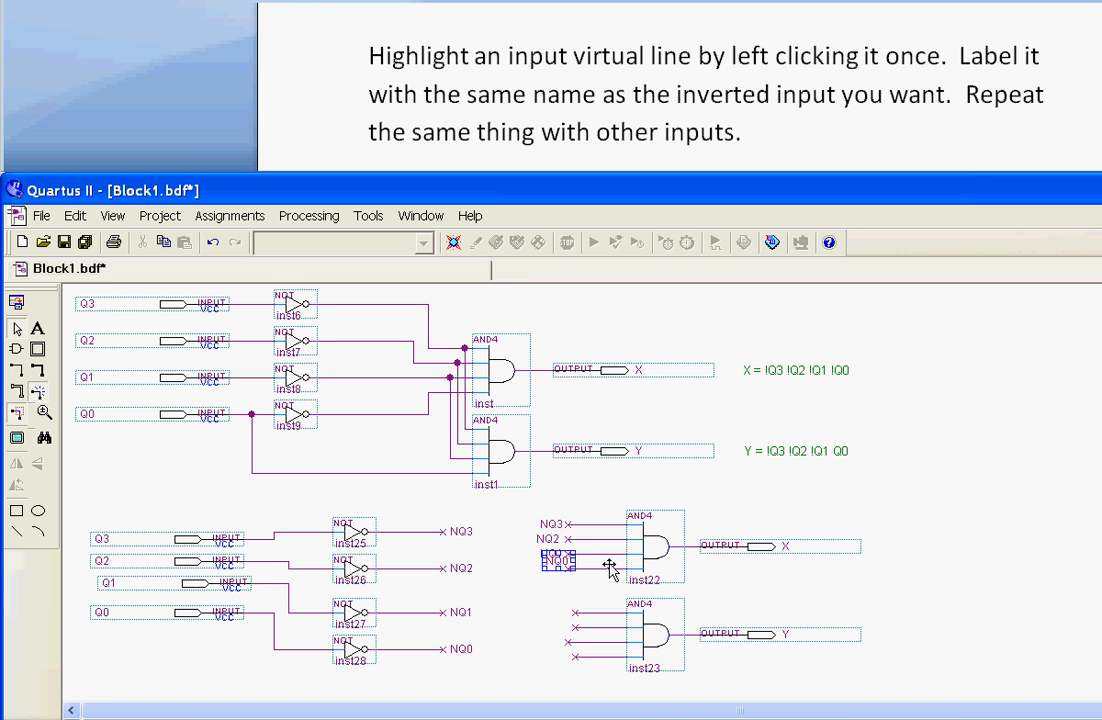
{"action": "key", "text": "Left"}
{"action": "key", "text": "Down"}
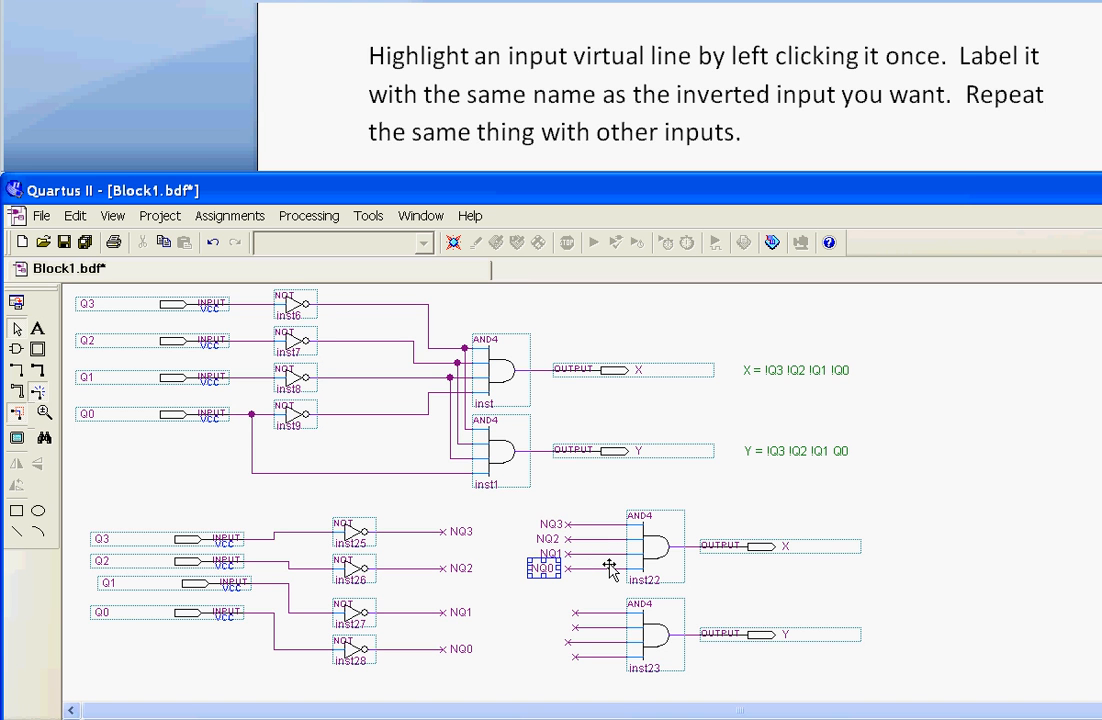
{"action": "left_click", "coordinate": [580, 502]}
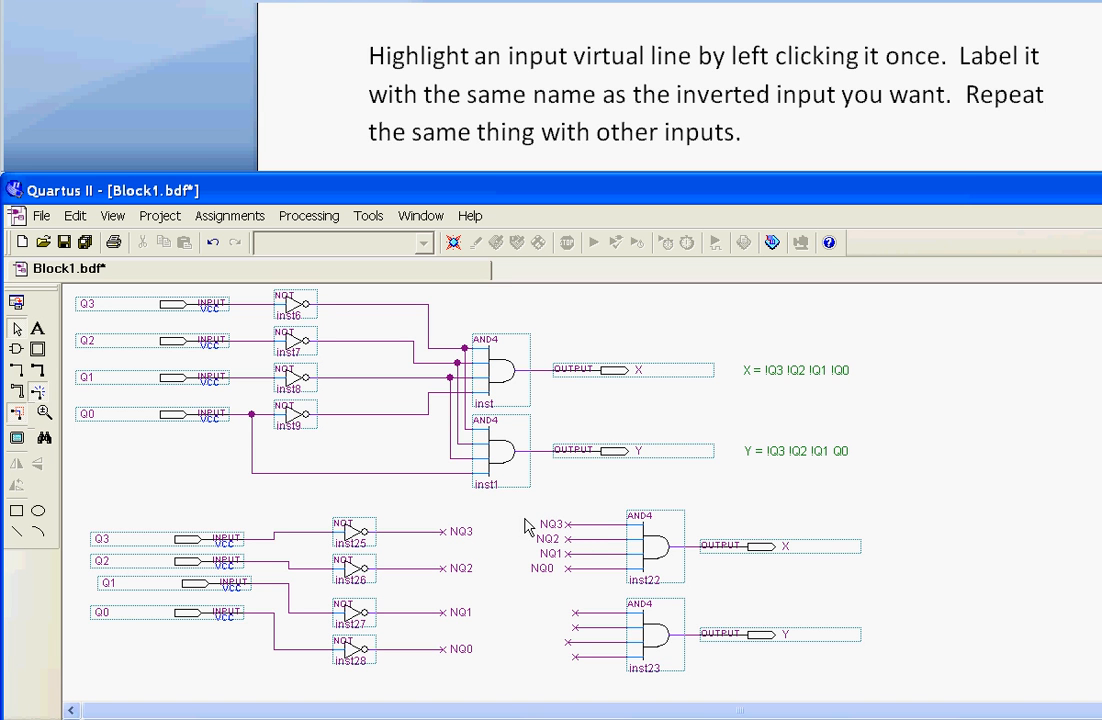
Step: Name the uppermost input wire of the new AND4 gate driving Y NQ3 and move the label beyond its open end
{"action": "left_click", "coordinate": [600, 612]}
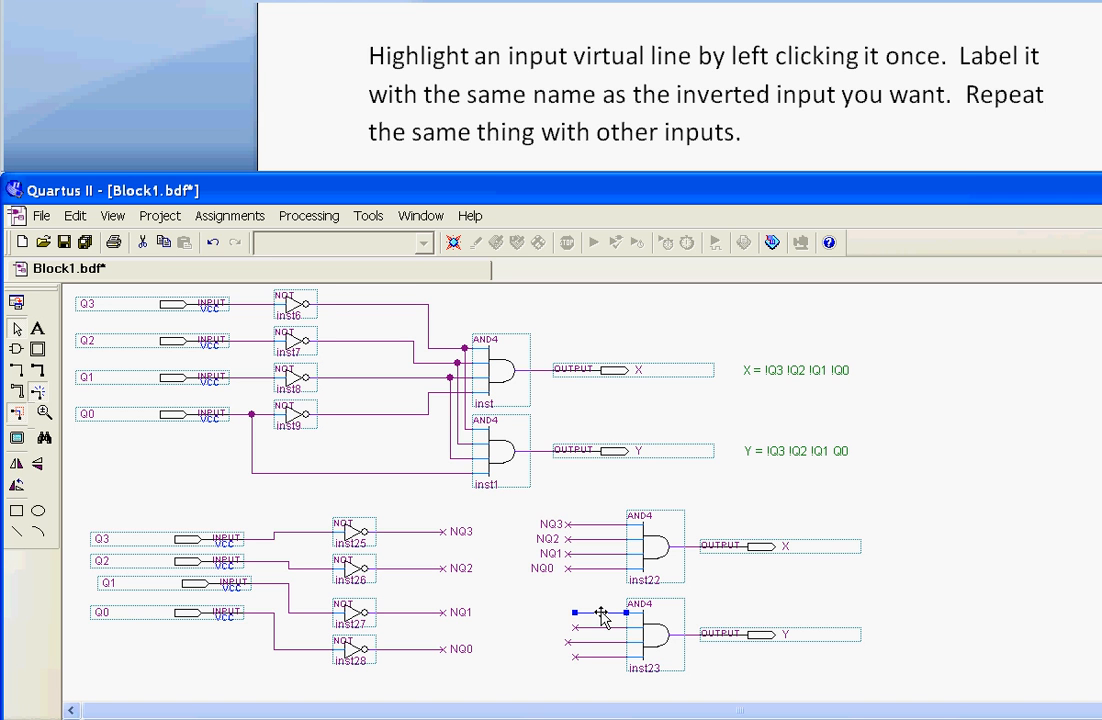
{"action": "type", "text": "N"}
{"action": "type", "text": "3"}
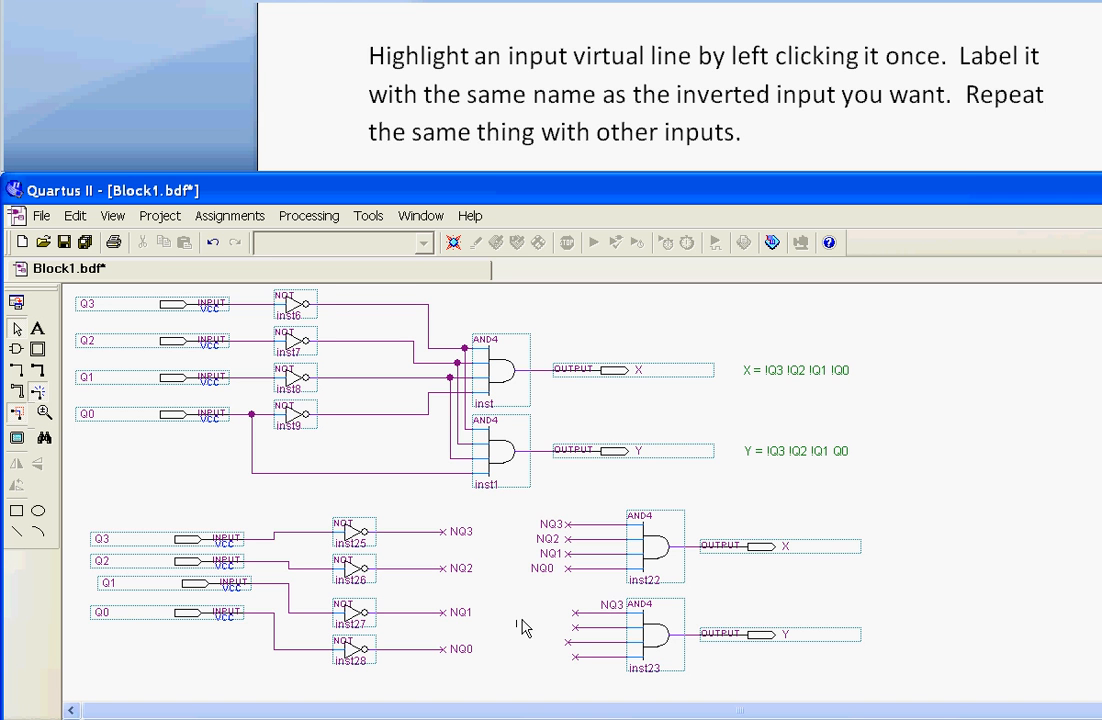
{"action": "left_click", "coordinate": [606, 607]}
{"action": "key", "text": "Left"}
{"action": "key", "text": "Left"}
{"action": "key", "text": "Left"}
{"action": "key", "text": "Left"}
{"action": "key", "text": "Left"}
{"action": "key", "text": "Left"}
{"action": "key", "text": "Left"}
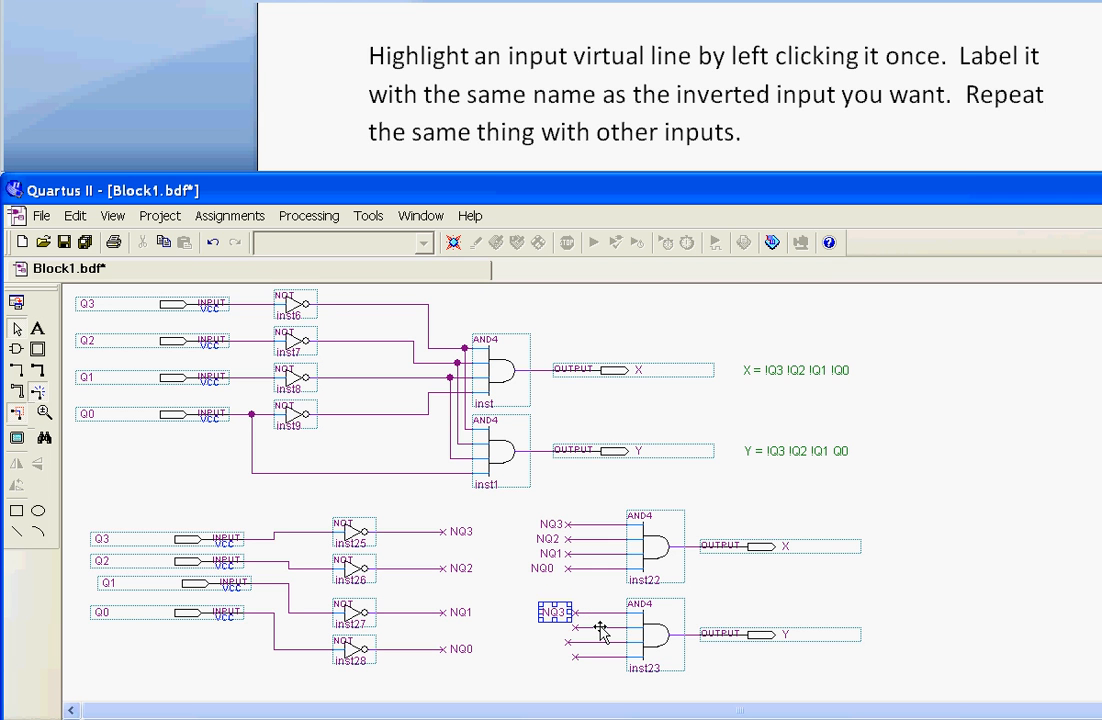
Step: Name the second input wire of the new AND4 gate driving Y NQ2 and align the label beyond its open end
{"action": "left_click", "coordinate": [600, 627]}
{"action": "type", "text": "NQ2"}
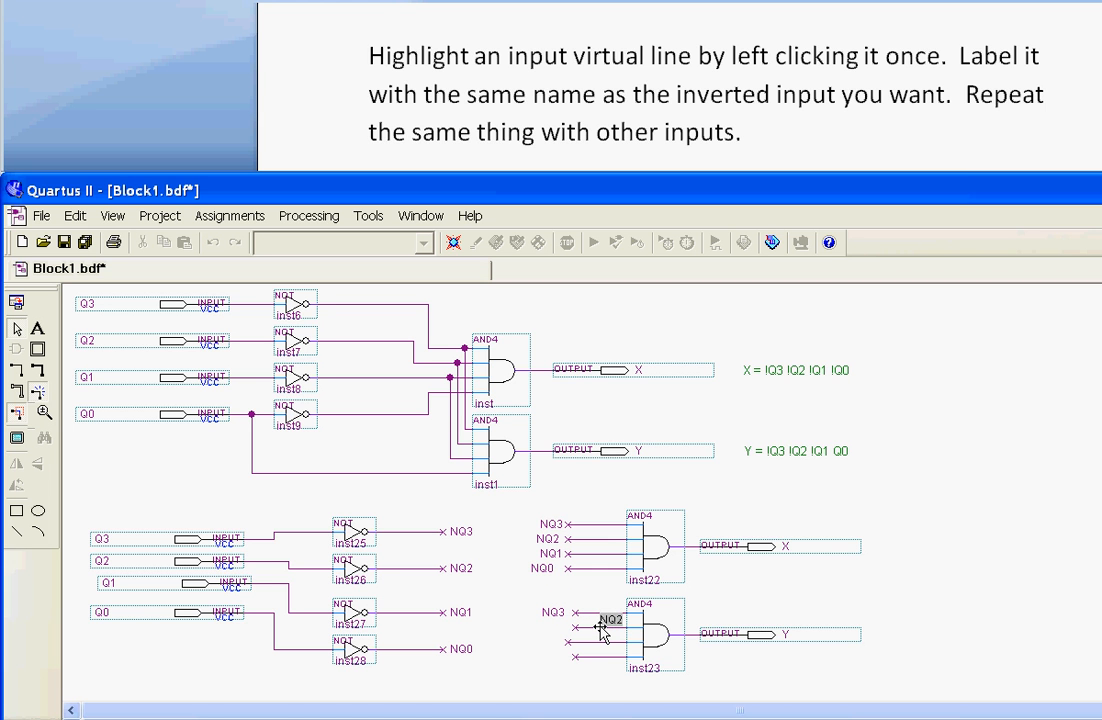
{"action": "left_click", "coordinate": [525, 649]}
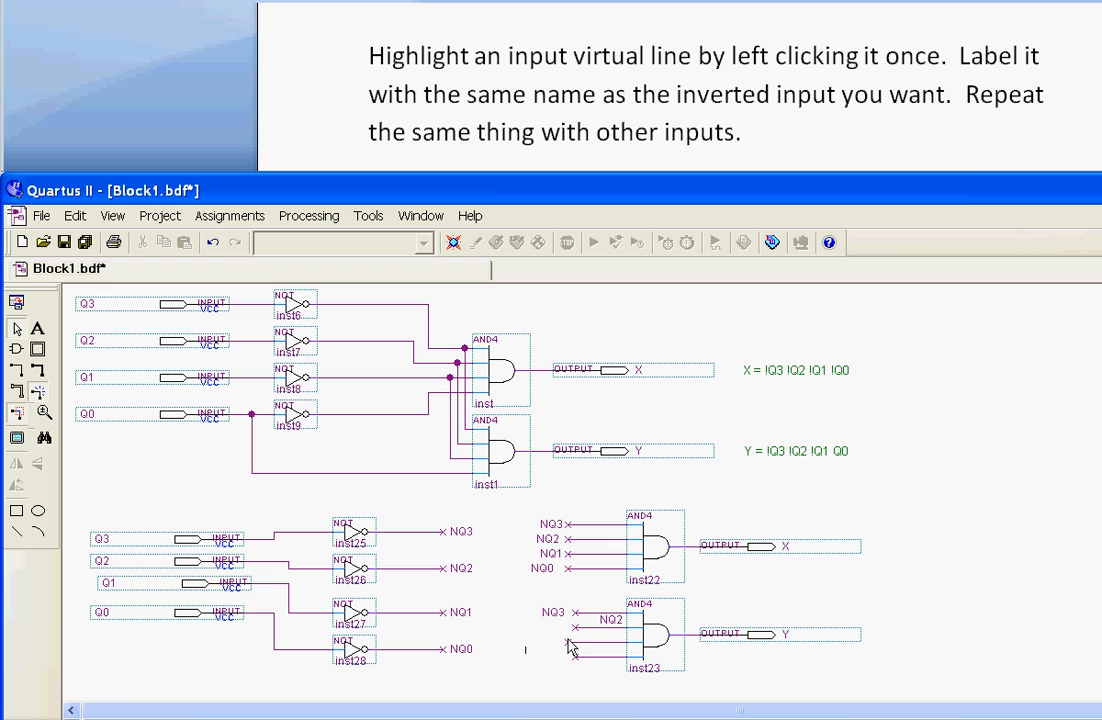
{"action": "left_click", "coordinate": [610, 619]}
{"action": "key", "text": "Left"}
{"action": "key", "text": "Left"}
{"action": "key", "text": "Left"}
{"action": "key", "text": "Left"}
{"action": "key", "text": "Left"}
{"action": "key", "text": "Left"}
{"action": "key", "text": "Left"}
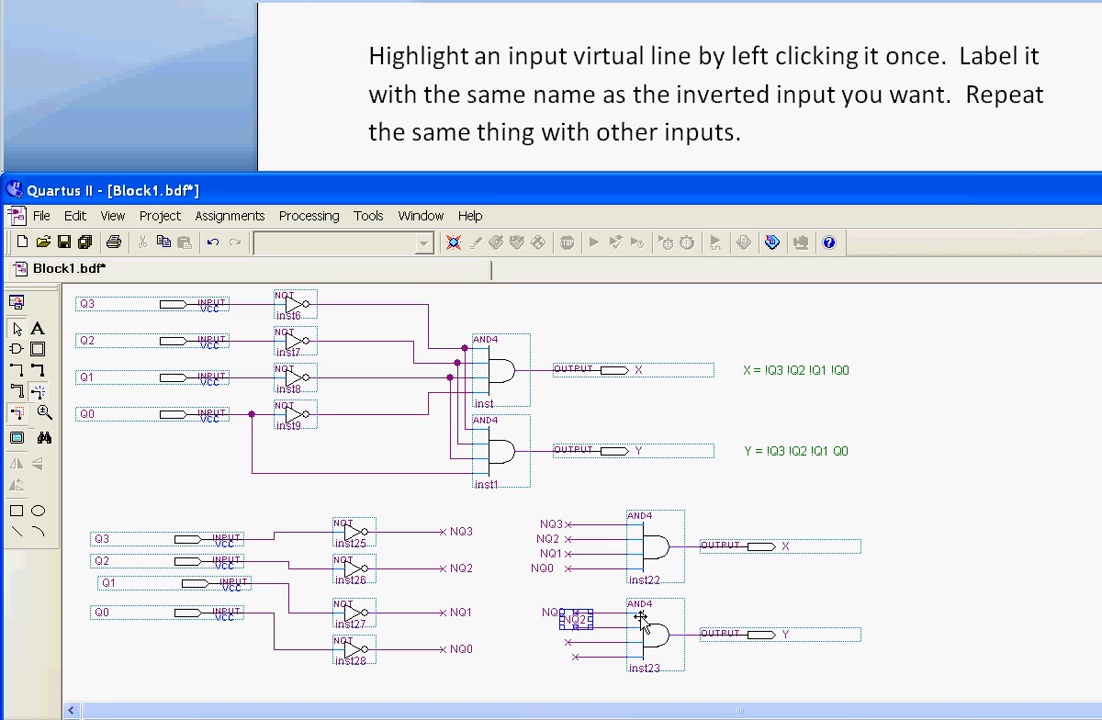
{"action": "key", "text": "Down"}
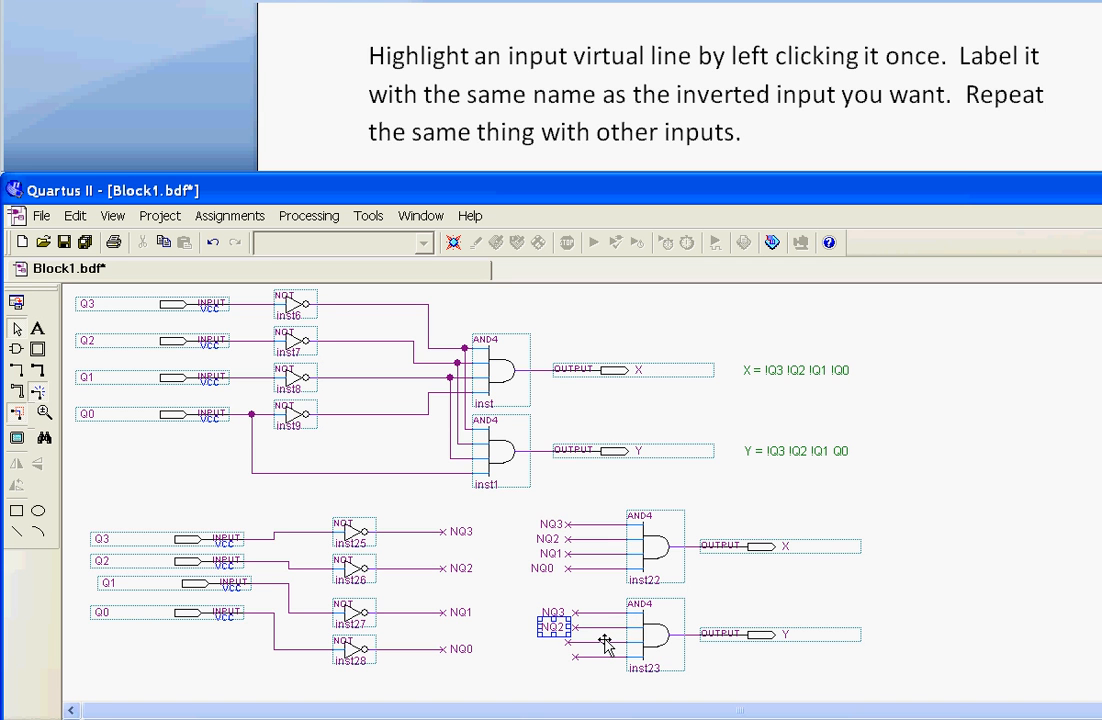
Step: Name the third input wire of the new AND4 gate driving Y NQ1 and move the label beyond its open end
{"action": "left_click", "coordinate": [605, 642]}
{"action": "type", "text": "NQ"}
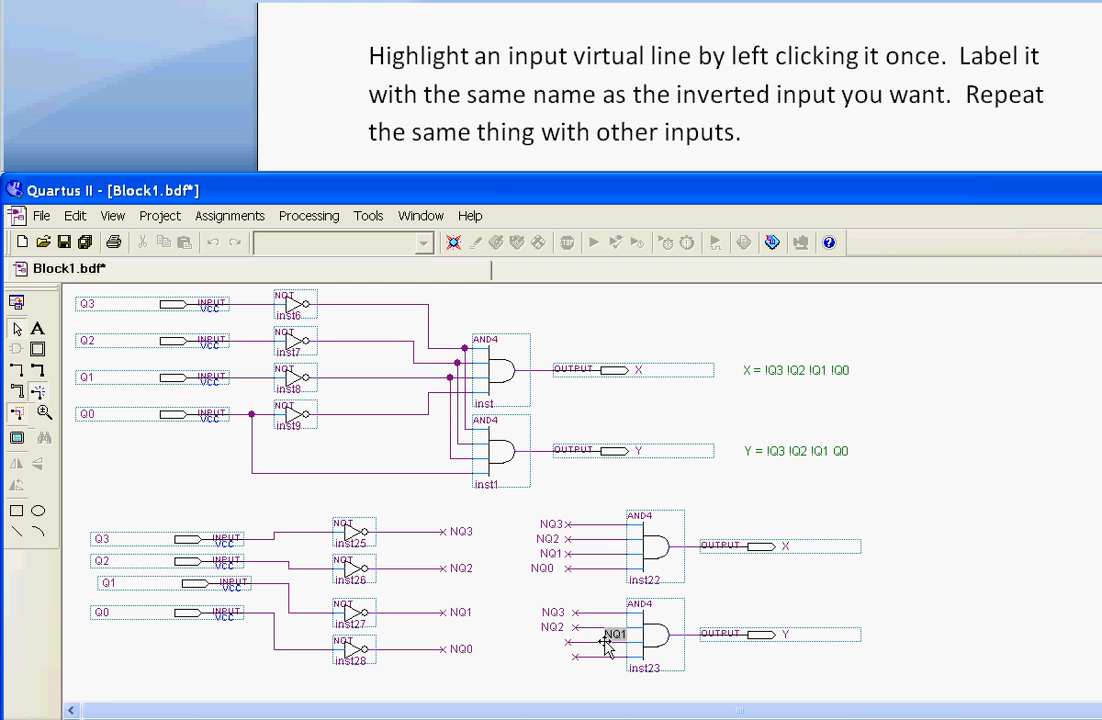
{"action": "type", "text": "1"}
{"action": "key", "text": "Return"}
{"action": "left_click", "coordinate": [608, 638]}
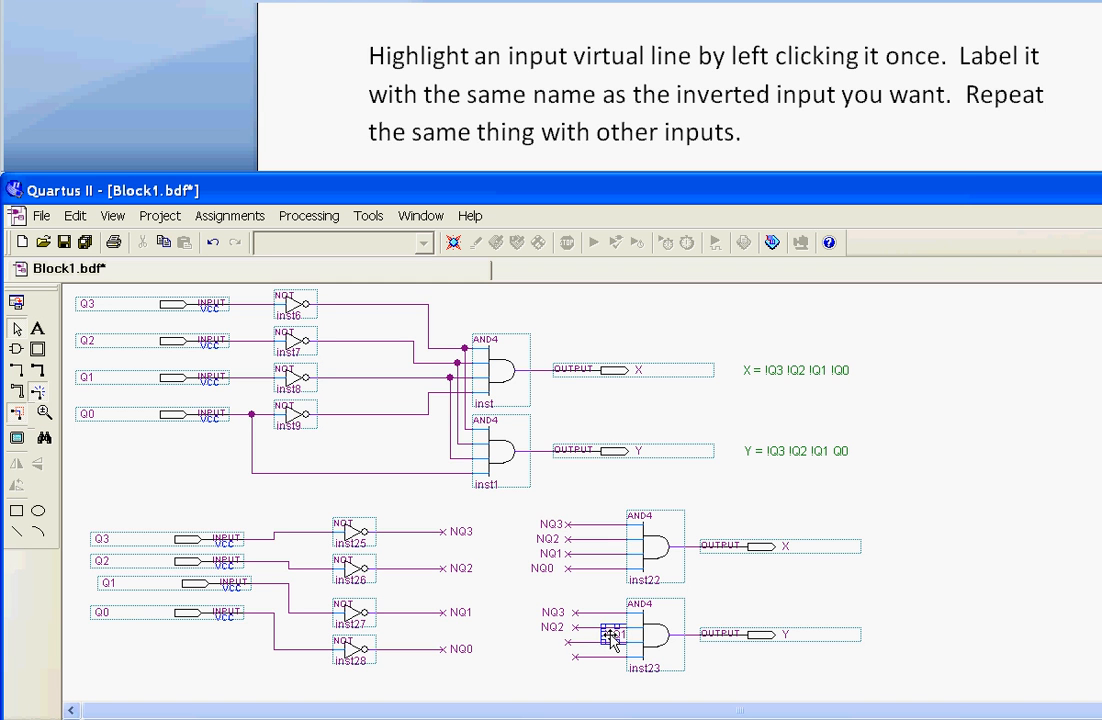
{"action": "left_click_drag", "start_coordinate": [610, 638], "coordinate": [580, 640]}
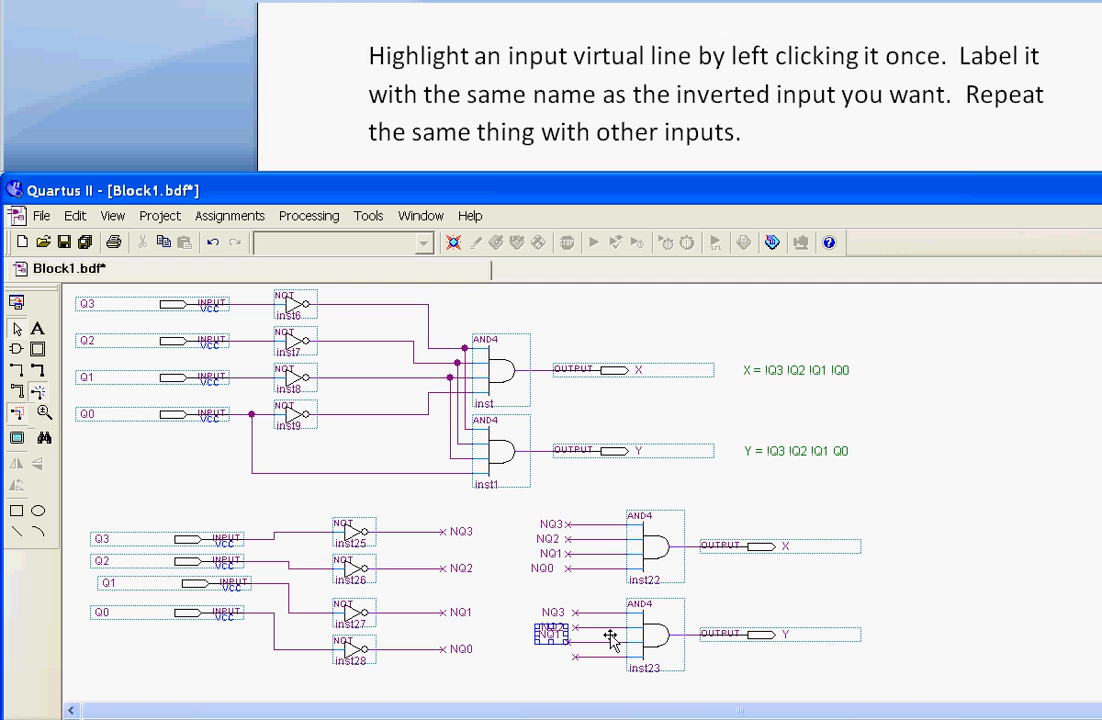
{"action": "left_click", "coordinate": [558, 673]}
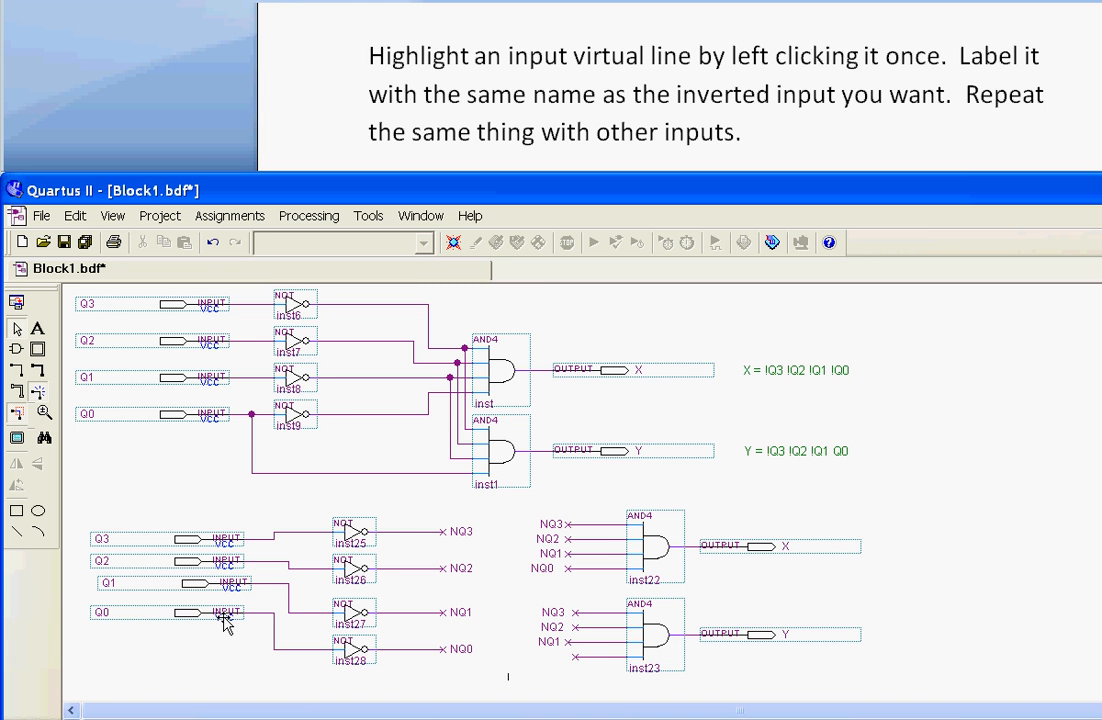
Step: Name the lowest input wire of the new AND4 gate driving Y Q0, matching the non-inverted input pin
{"action": "scroll", "coordinate": [680, 86], "scroll_direction": "down", "scroll_amount": 3}
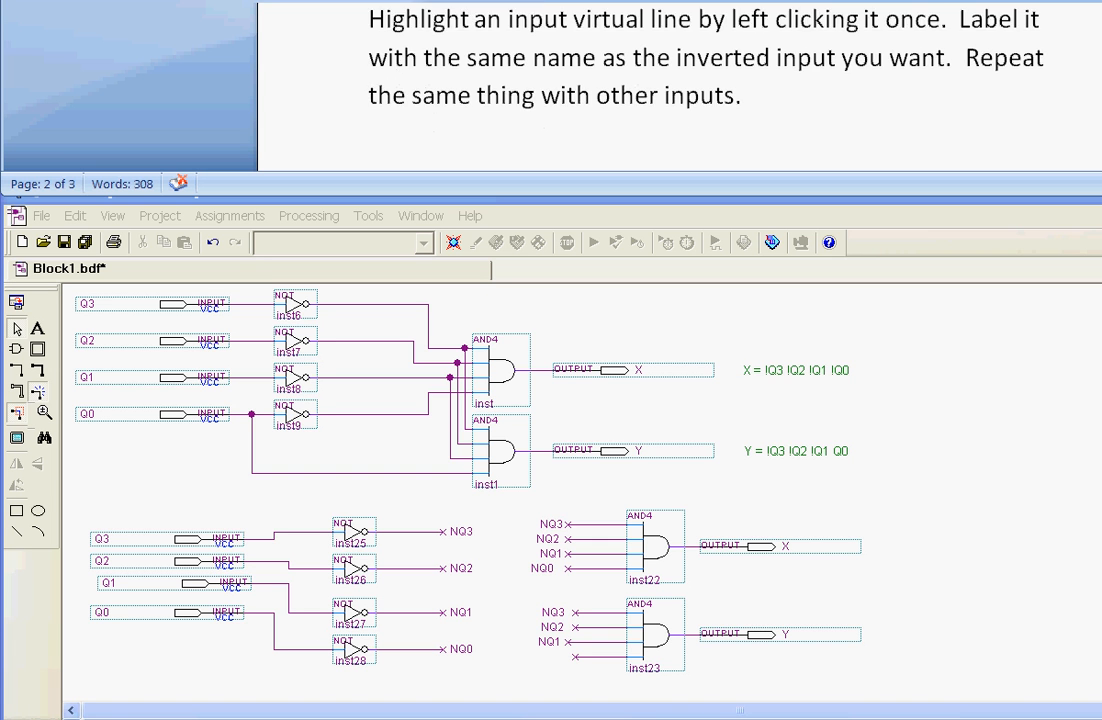
{"action": "scroll", "coordinate": [680, 86], "scroll_direction": "down", "scroll_amount": 3}
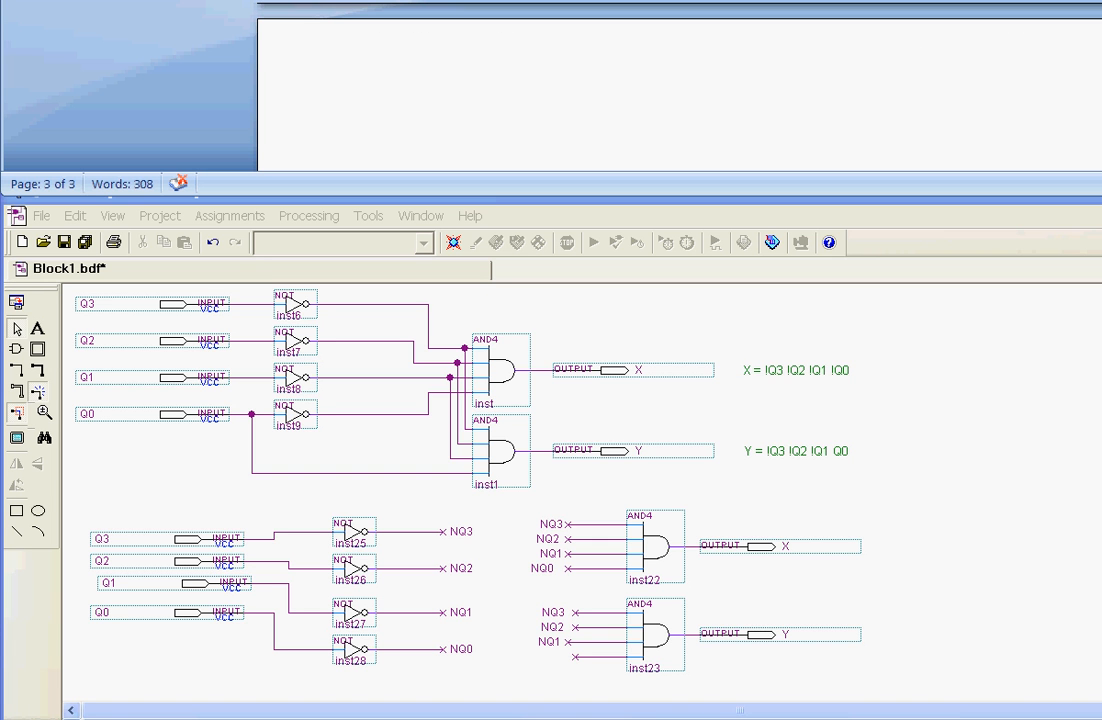
{"action": "scroll", "coordinate": [680, 86], "scroll_direction": "down", "scroll_amount": 3}
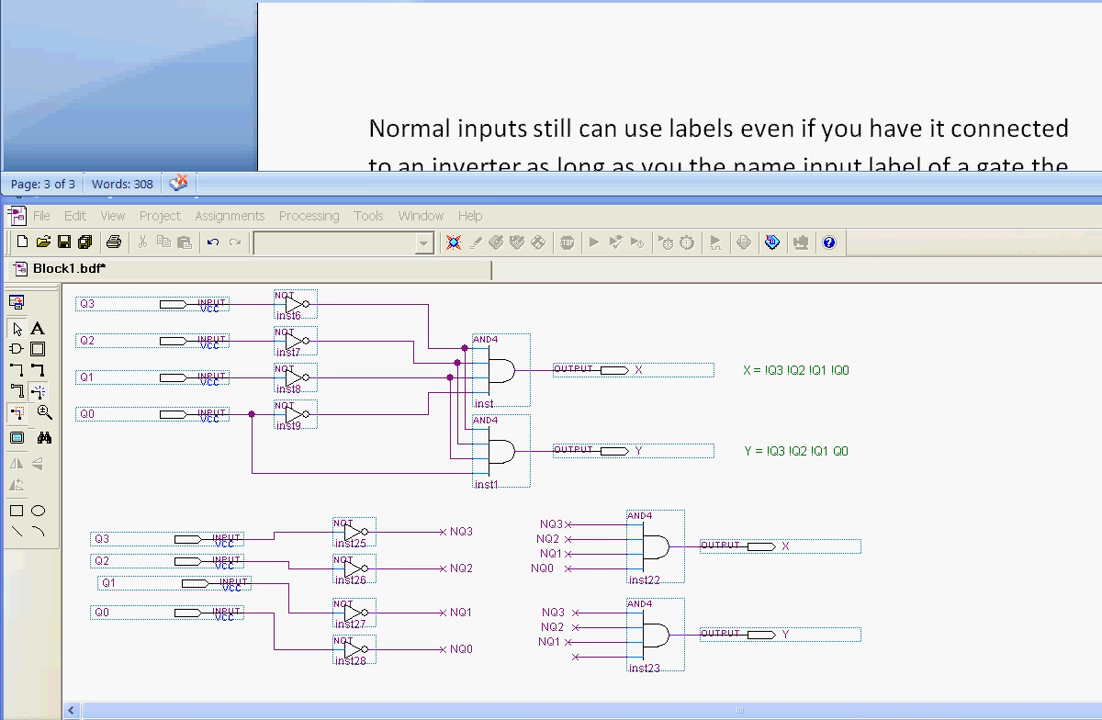
{"action": "scroll", "coordinate": [680, 86], "scroll_direction": "down", "scroll_amount": 1}
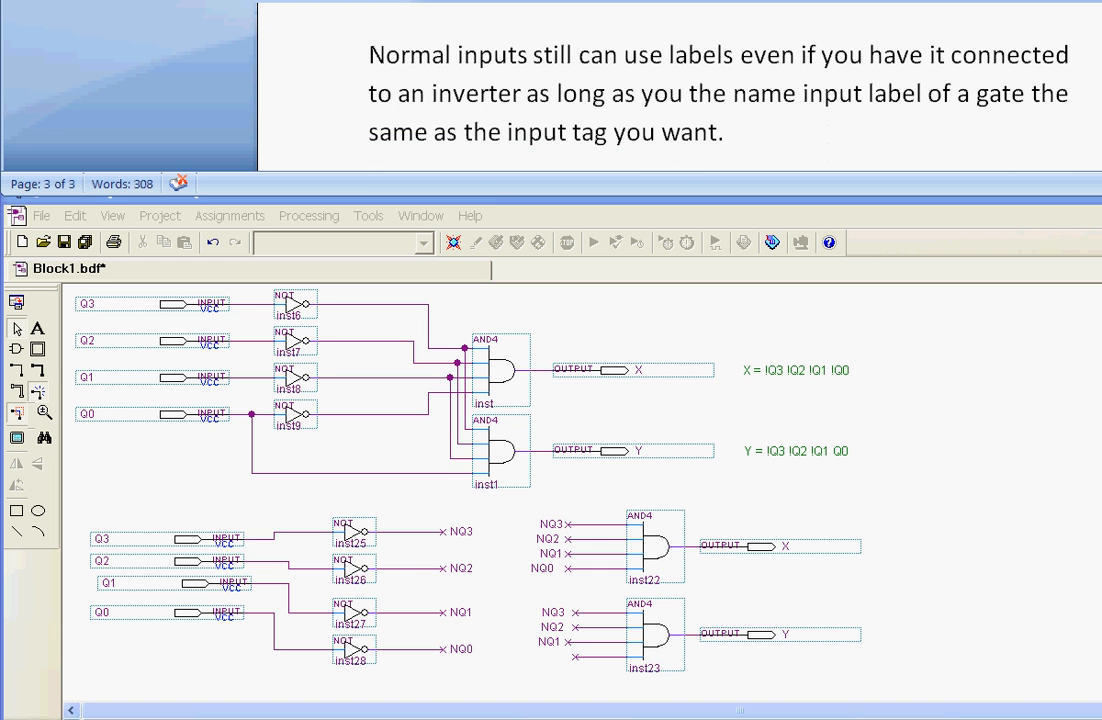
{"action": "left_click", "coordinate": [593, 657]}
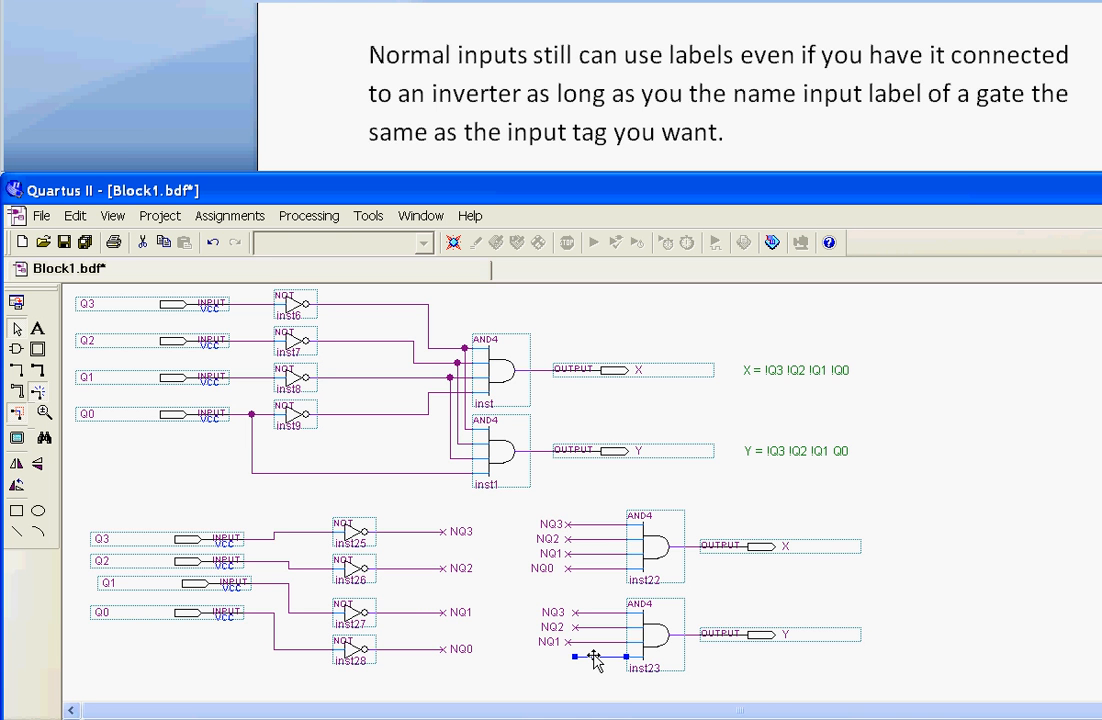
{"action": "key", "text": "Delete"}
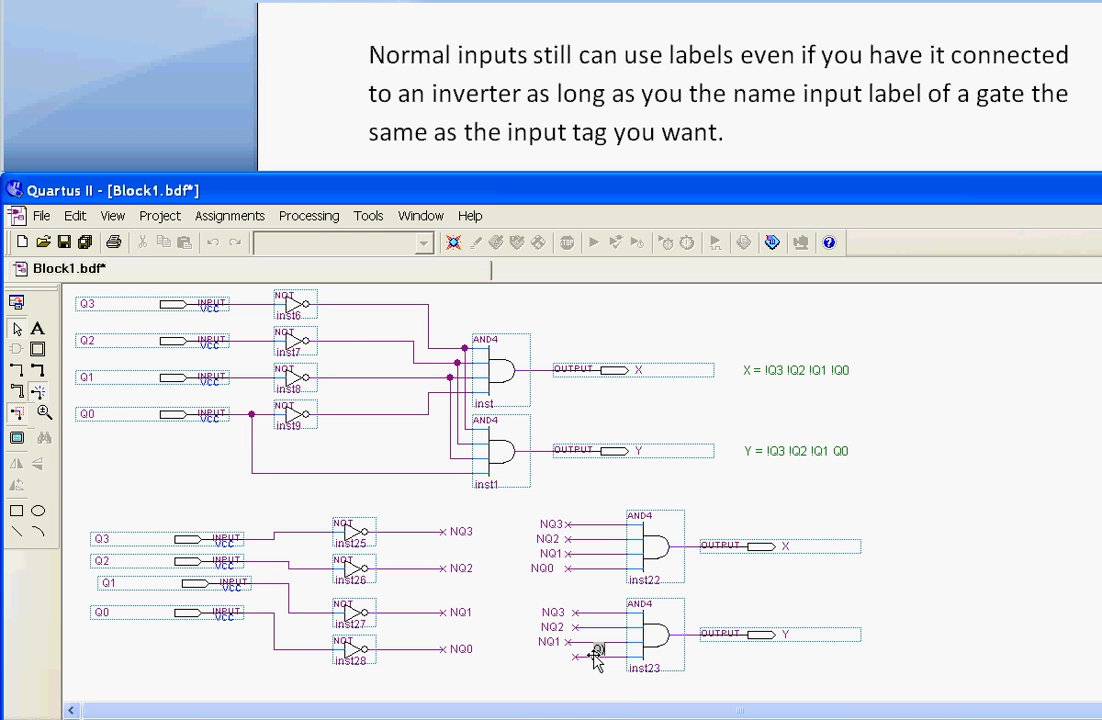
{"action": "type", "text": "Q)"}
{"action": "key", "text": "BackSpace"}
{"action": "type", "text": "0"}
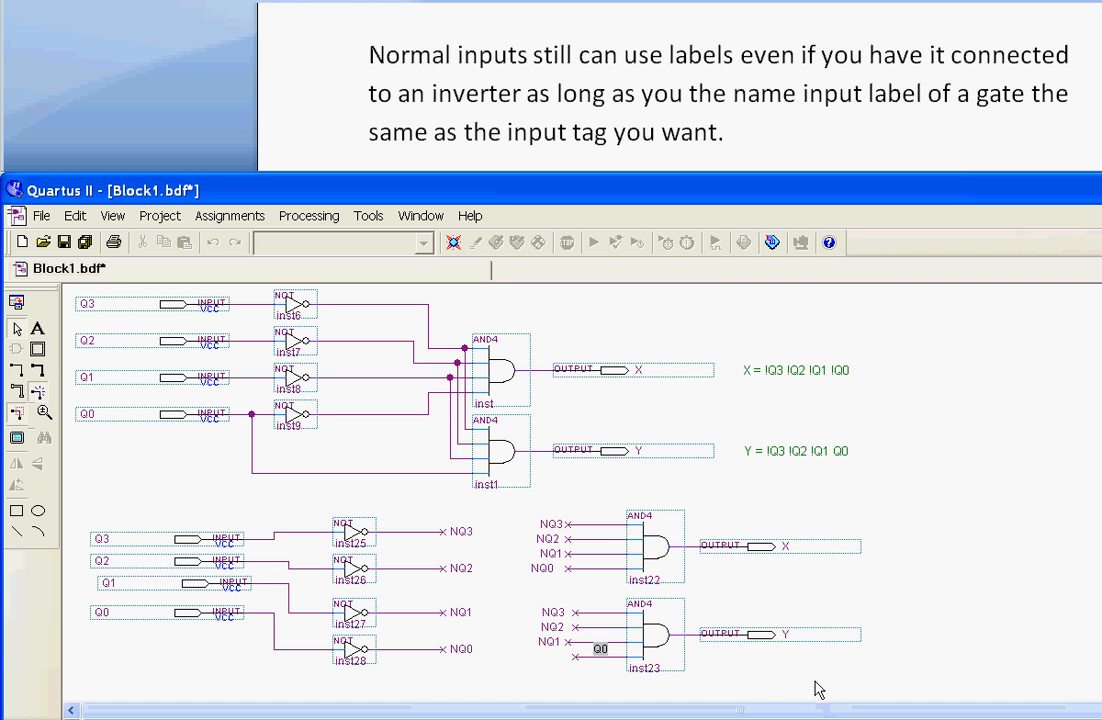
{"action": "left_click", "coordinate": [816, 681]}
Step: Move the Q0 label beyond the open end of its wire, below the NQ1 label of the gate driving Y
{"action": "left_click", "coordinate": [603, 650]}
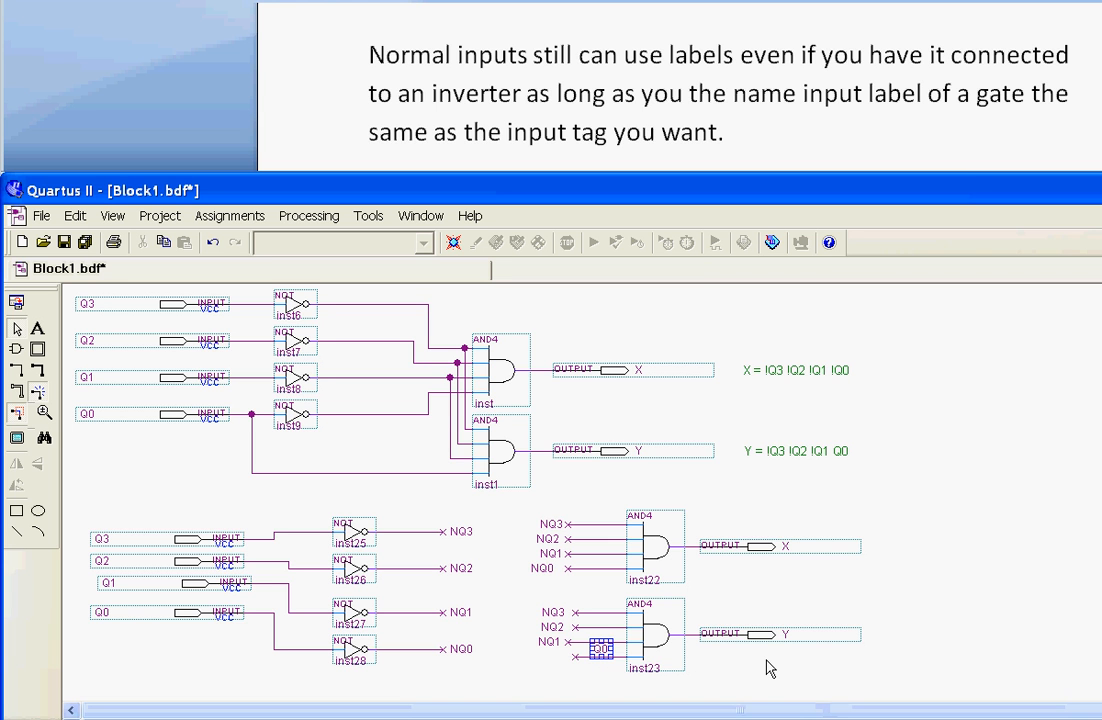
{"action": "key", "text": "Left"}
{"action": "key", "text": "Left"}
{"action": "key", "text": "Left"}
{"action": "key", "text": "Left"}
{"action": "key", "text": "Left"}
{"action": "key", "text": "Down"}
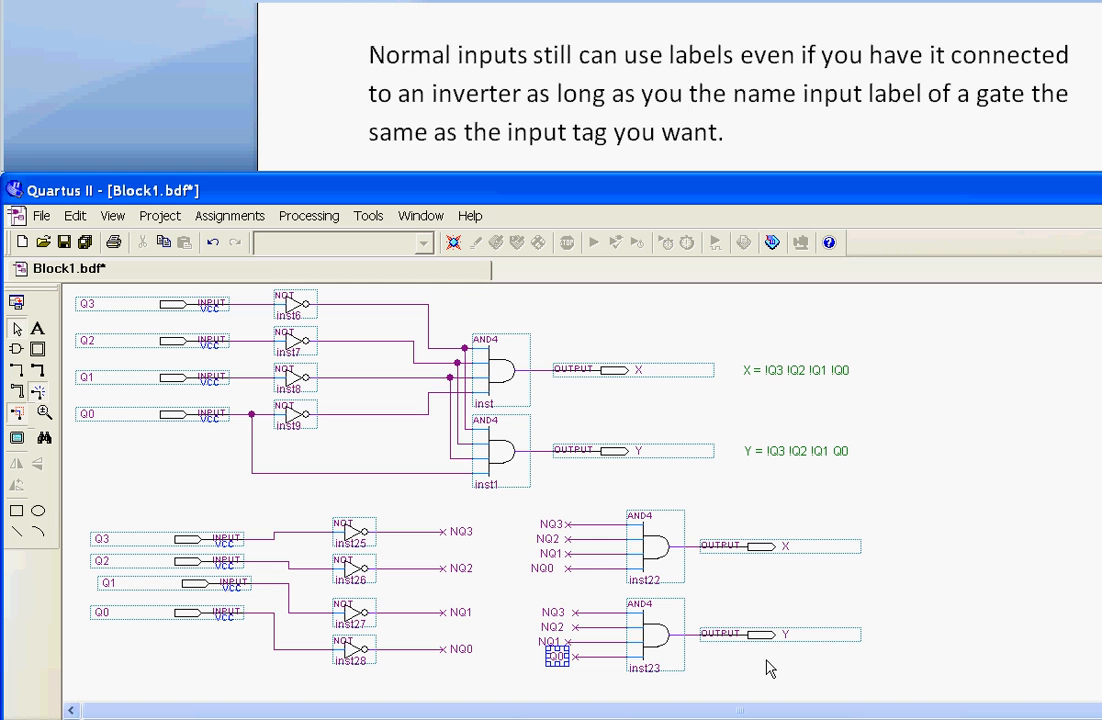
{"action": "left_click", "coordinate": [800, 680]}
{"action": "scroll", "coordinate": [660, 90], "scroll_direction": "down", "scroll_amount": 3}
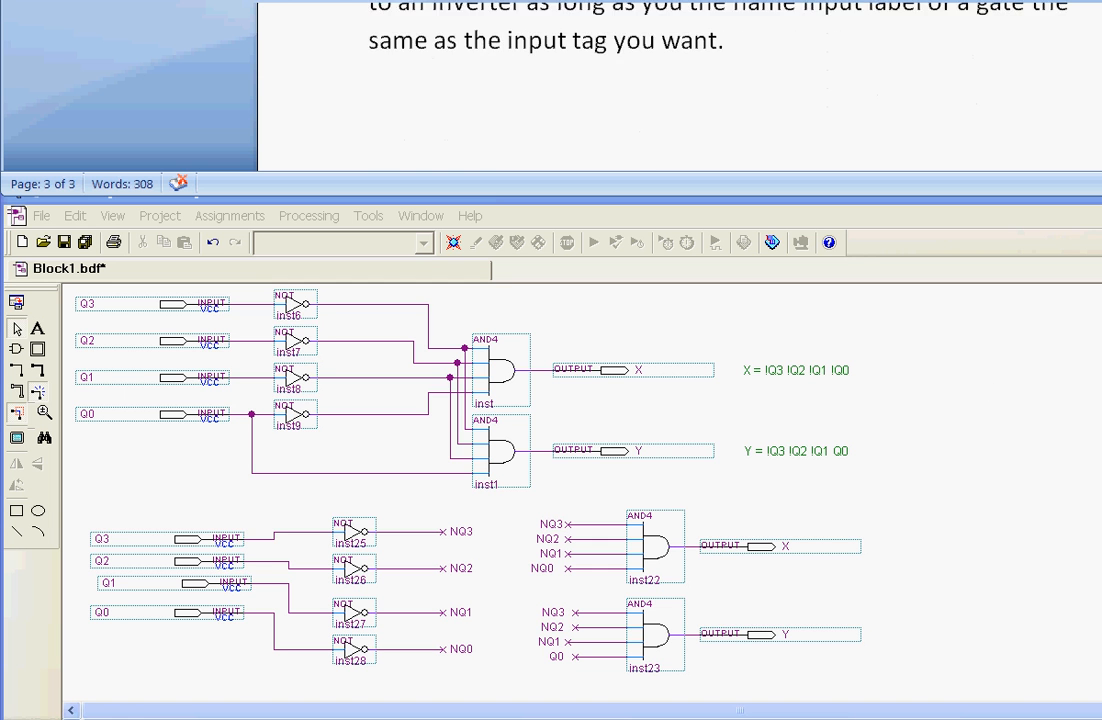
{"action": "scroll", "coordinate": [660, 90], "scroll_direction": "down", "scroll_amount": 1}
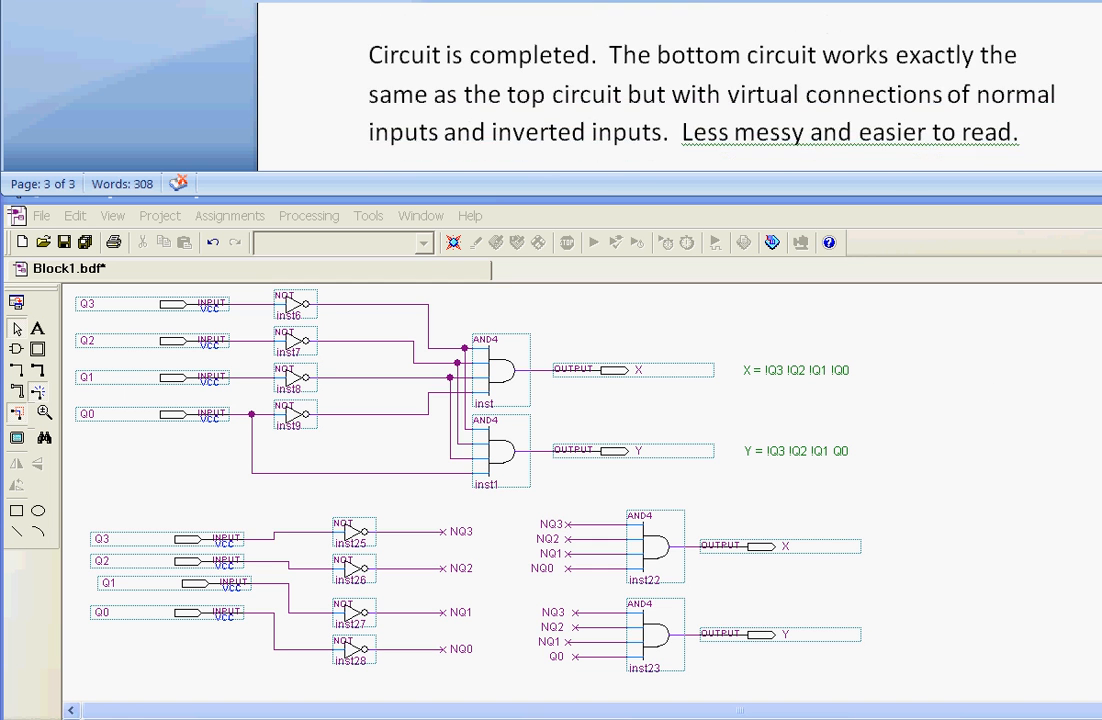